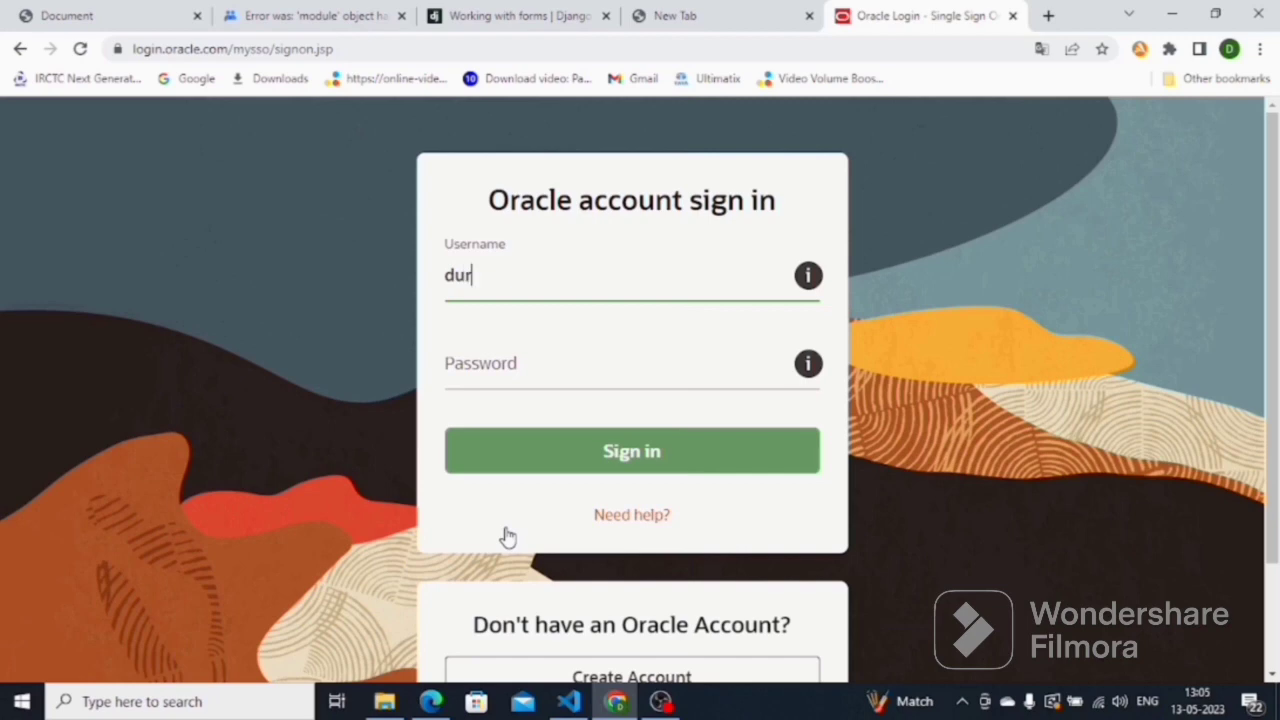
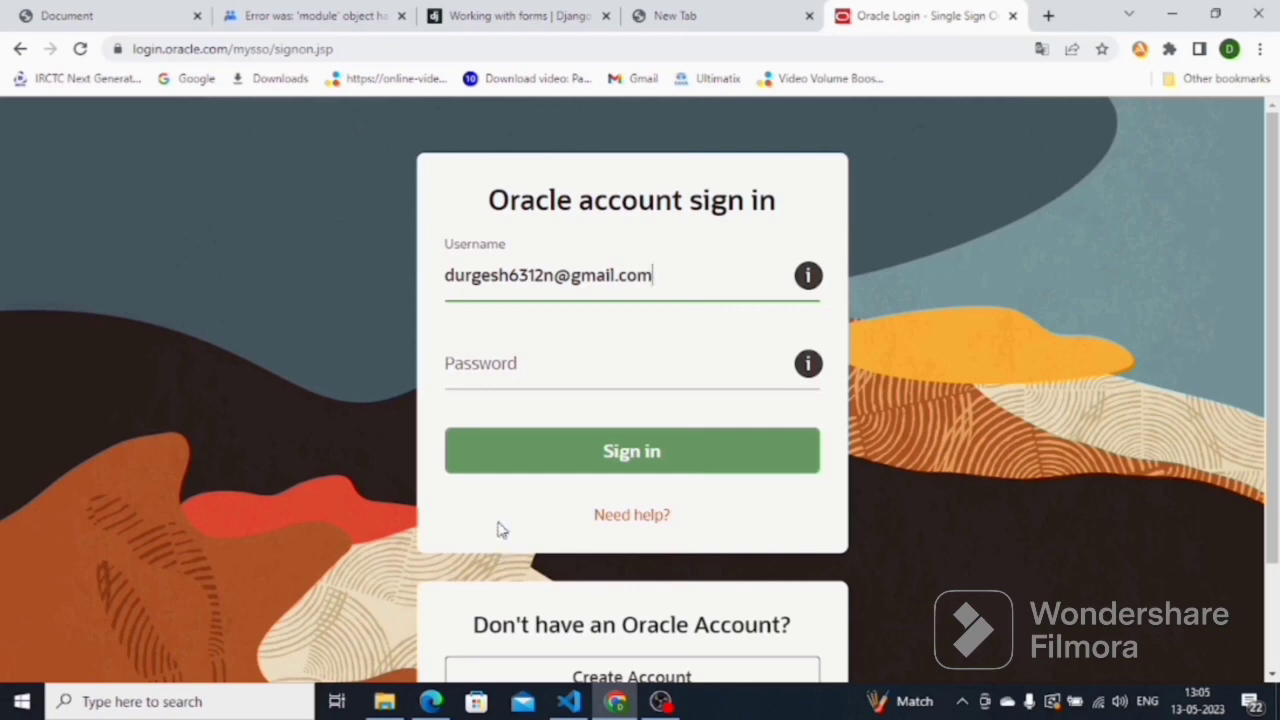
- Enter the account password and sign in to the Oracle account
{"action": "left_click", "coordinate": [511, 375]}
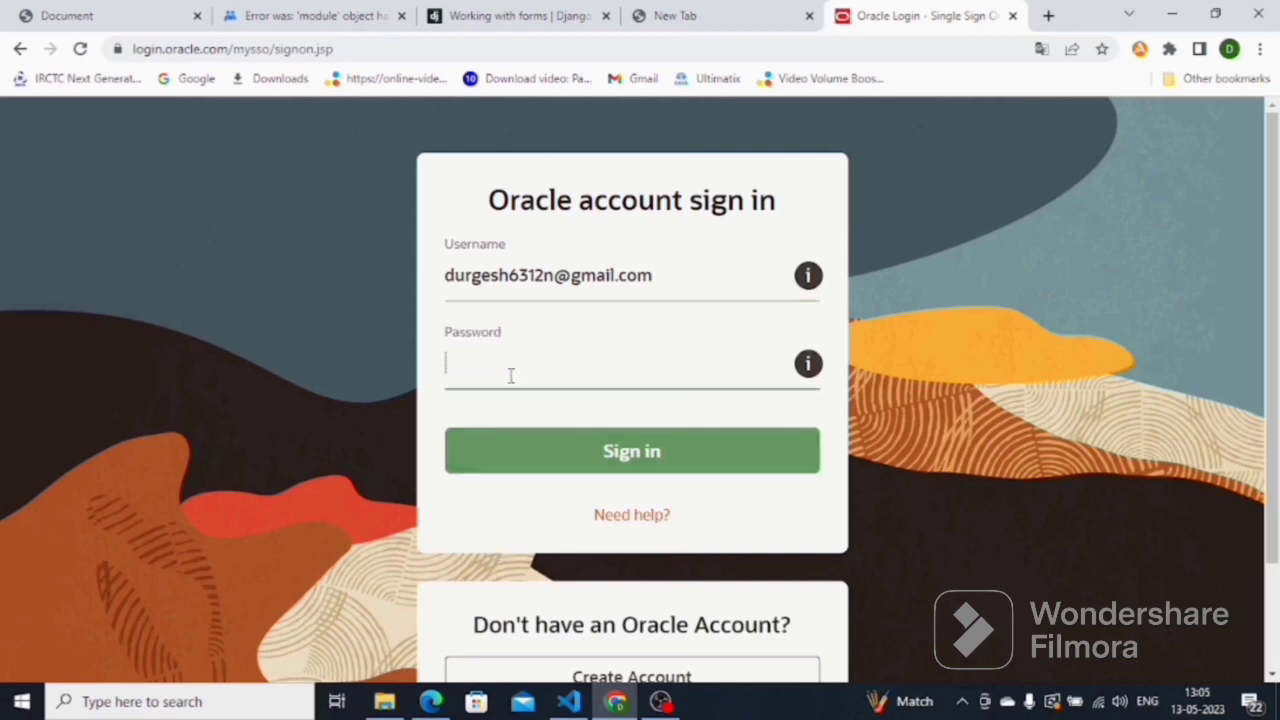
{"action": "type", "text": "•••••••••"}
{"action": "left_click", "coordinate": [622, 458]}
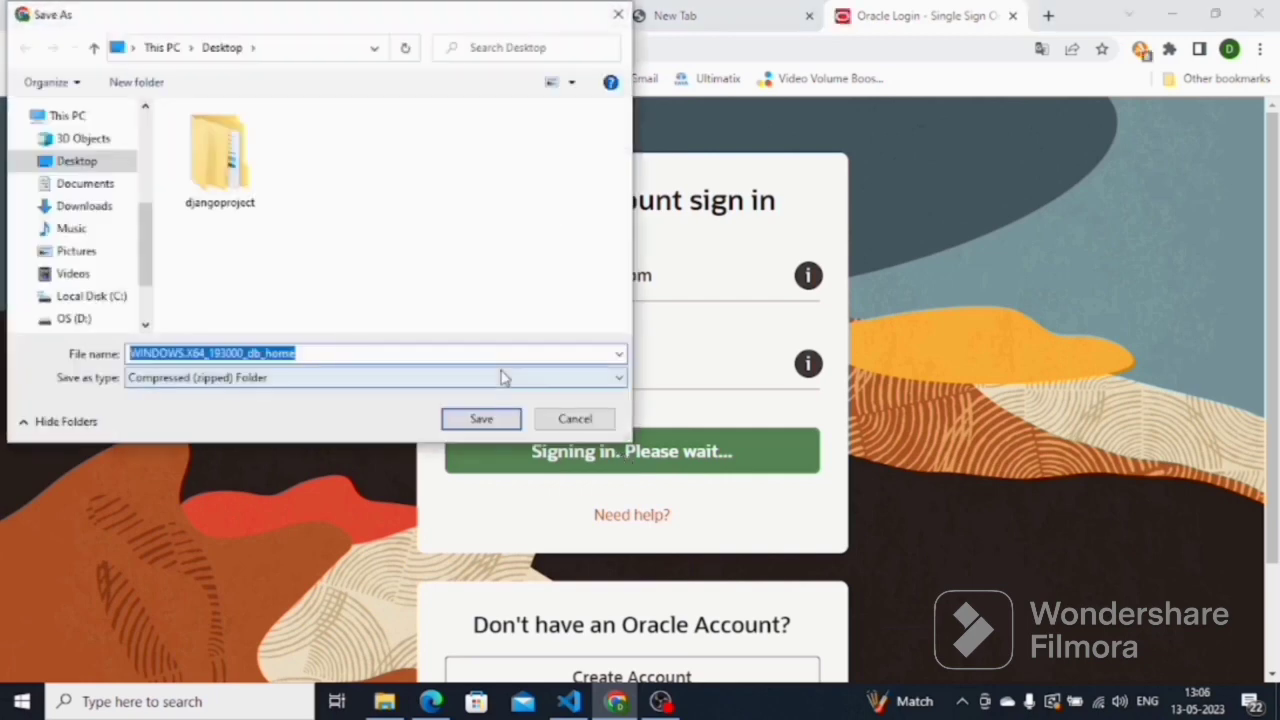
- Save the WINDOWS.X64_193000_db_home zip to the Desktop and start a new browser tab
{"action": "left_click", "coordinate": [480, 419]}
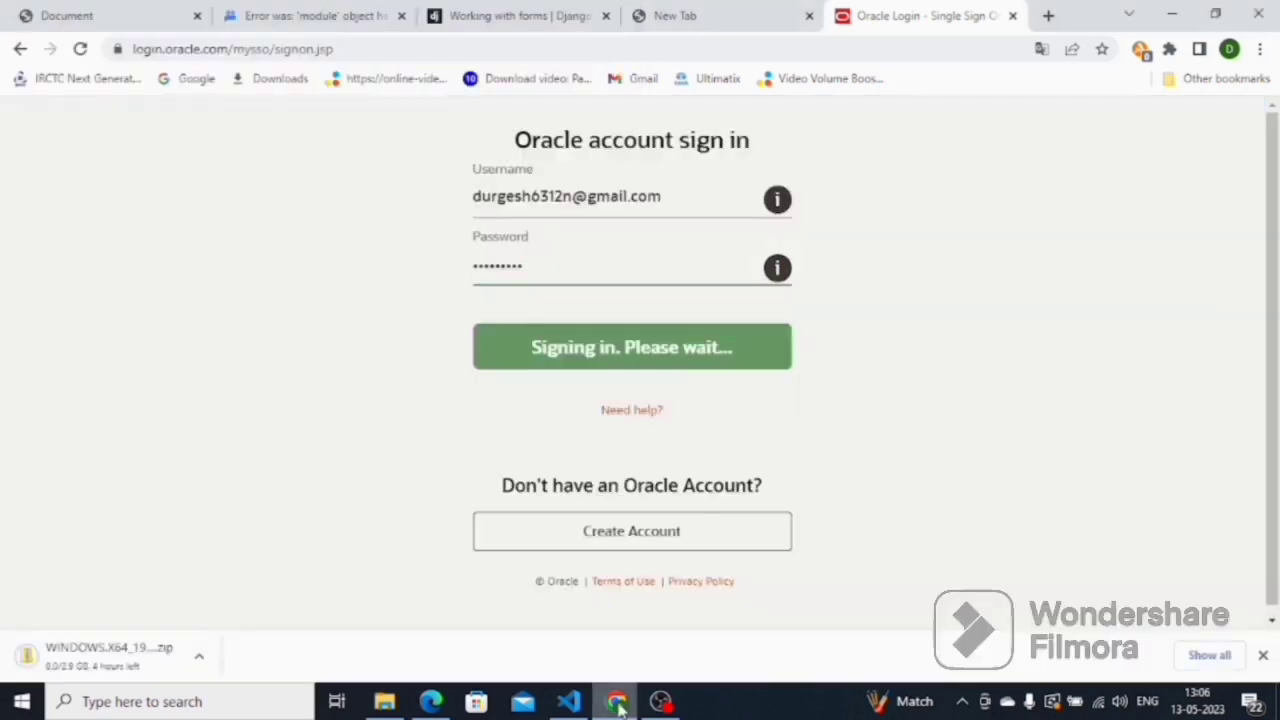
{"action": "left_click", "coordinate": [1047, 15]}
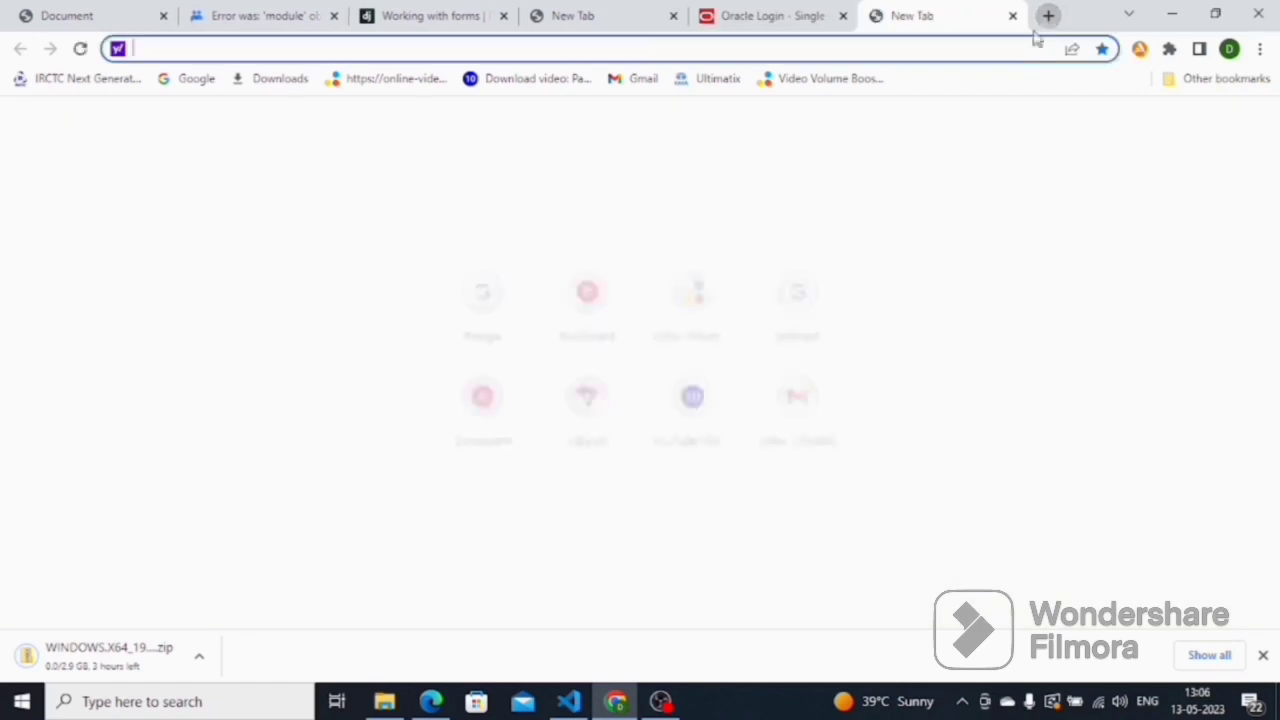
- Search Google for 'sql developer download' and open Oracle's SQL Developer downloads page
{"action": "left_click", "coordinate": [487, 297]}
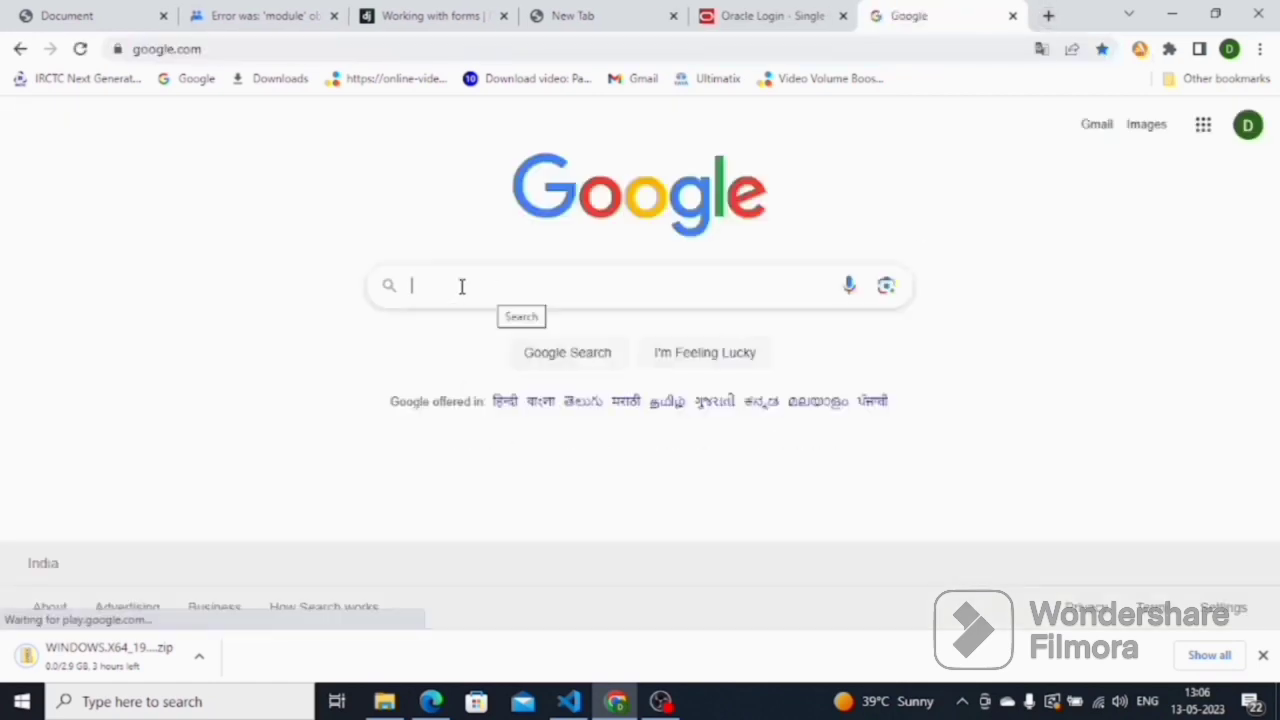
{"action": "left_click", "coordinate": [462, 286]}
{"action": "type", "text": "sql developer download"}
{"action": "key", "text": "Return"}
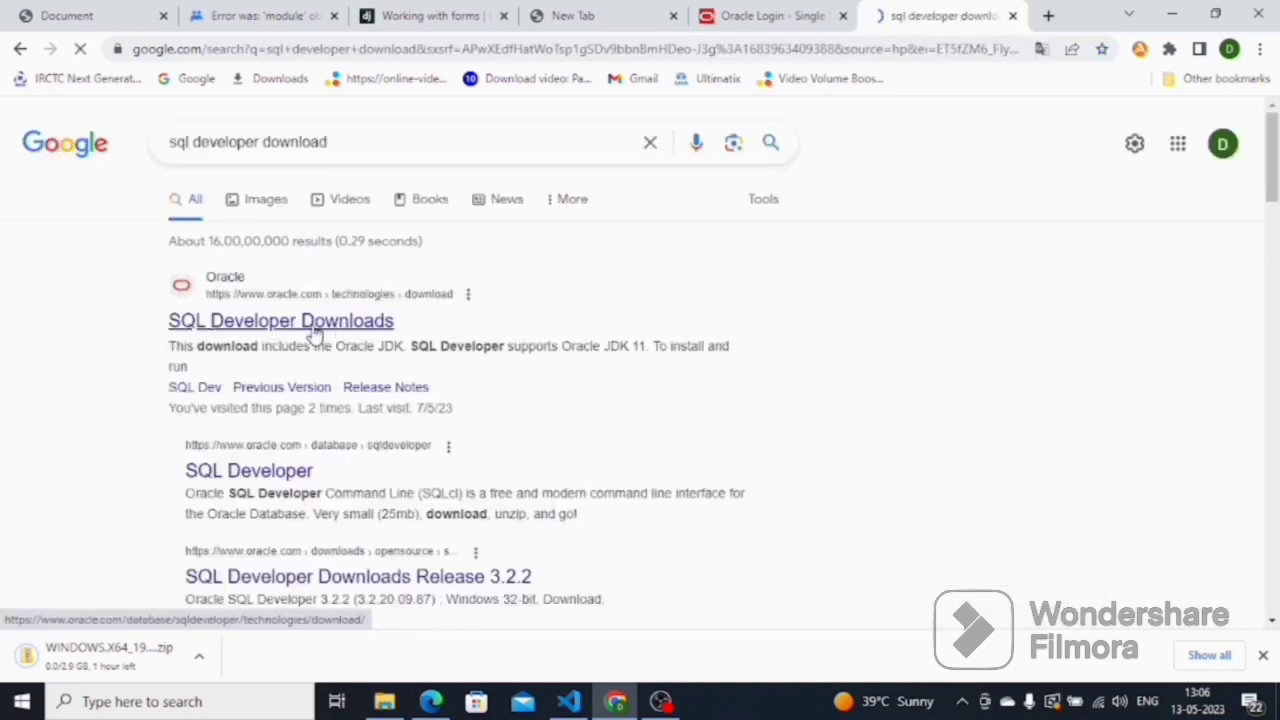
{"action": "left_click", "coordinate": [313, 333]}
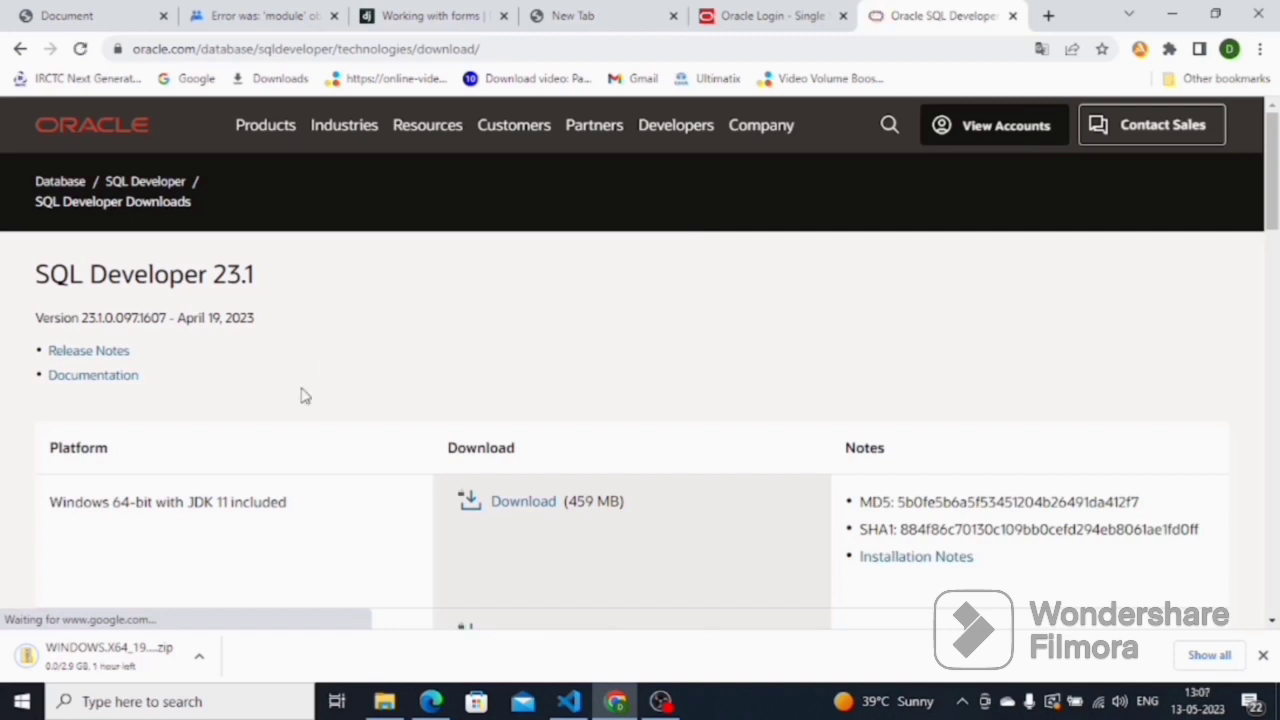
- Accept the licence and save the Windows 64-bit SQL Developer zip (with JDK 11) to the Desktop
{"action": "scroll", "coordinate": [285, 412], "scroll_direction": "down", "scroll_amount": 2}
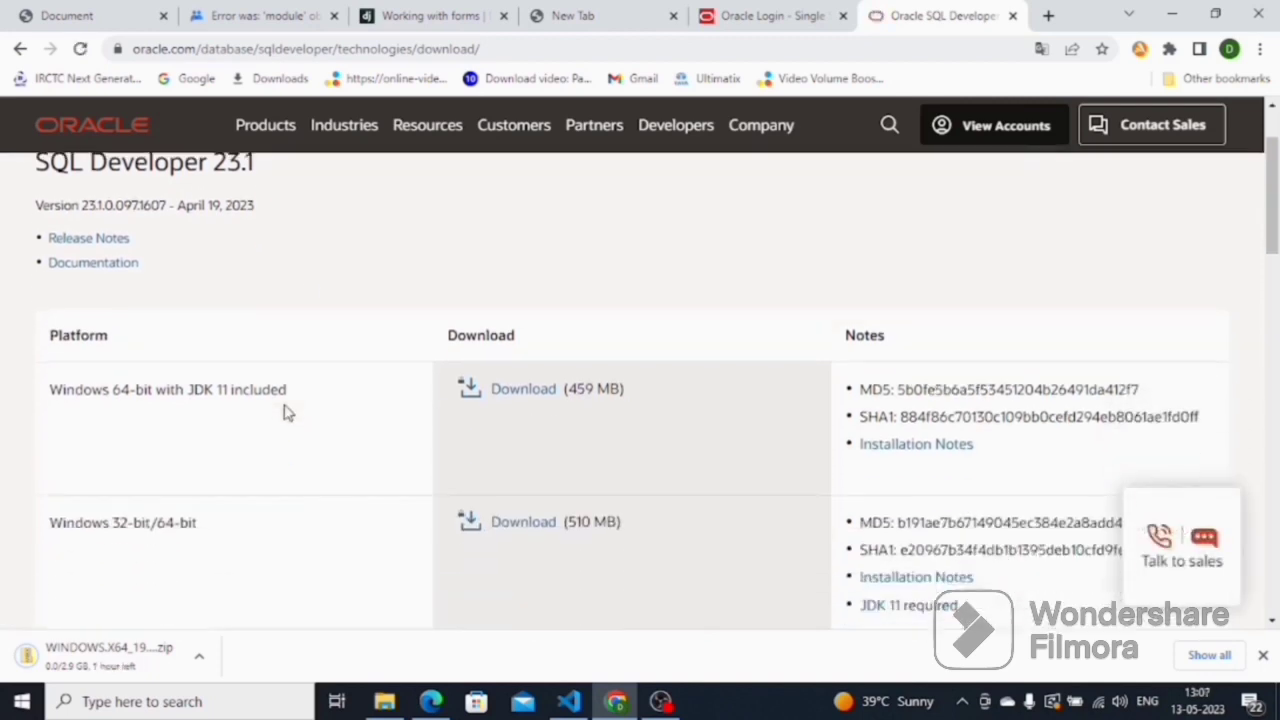
{"action": "left_click", "coordinate": [508, 397]}
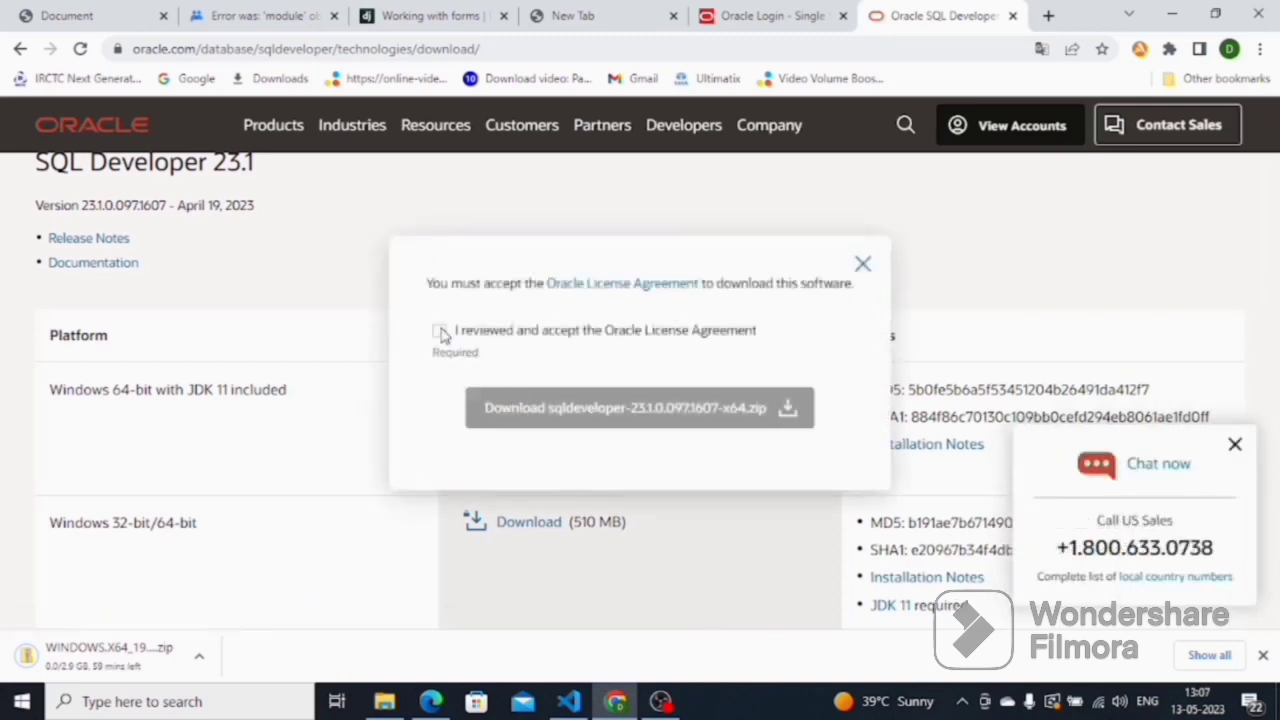
{"action": "left_click", "coordinate": [439, 331]}
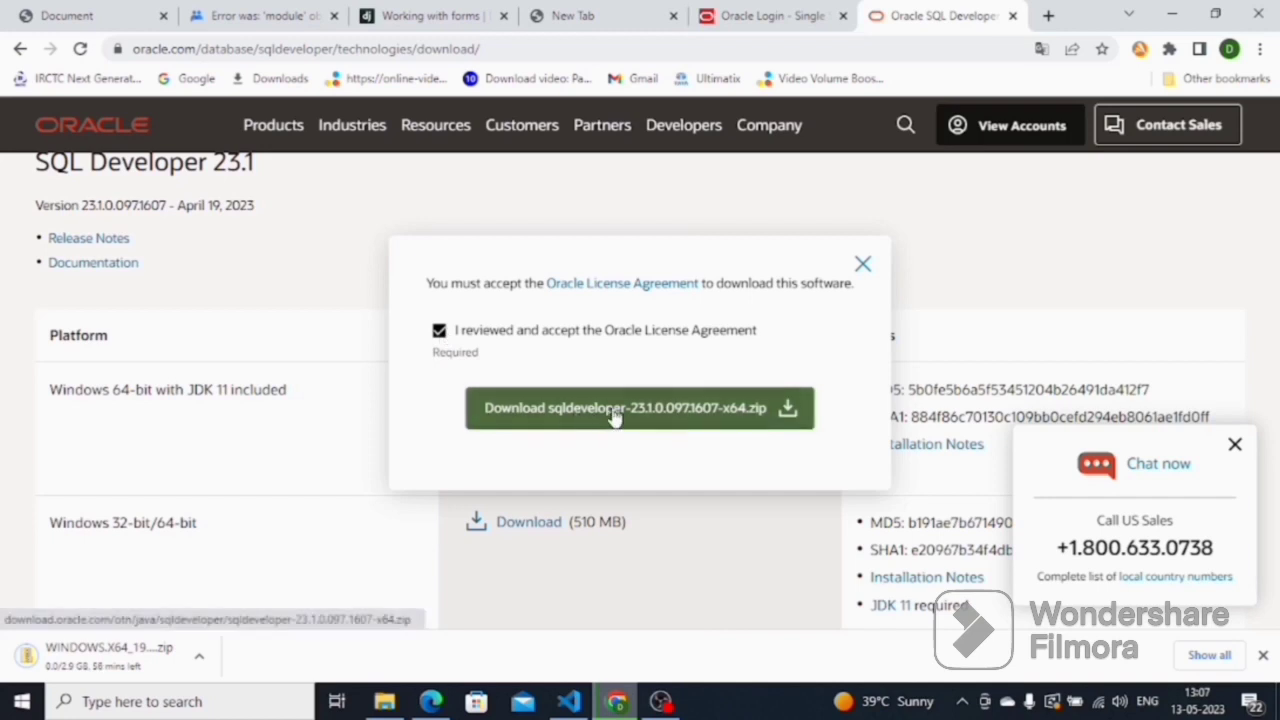
{"action": "left_click", "coordinate": [614, 416]}
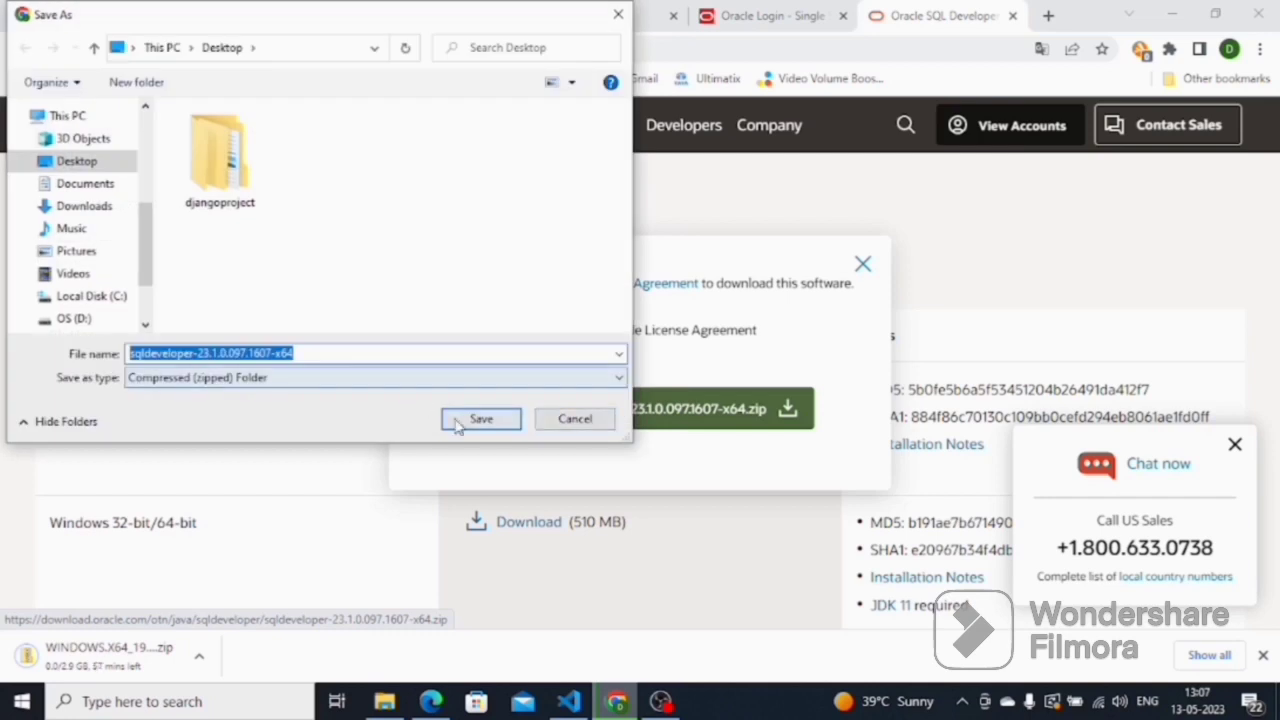
{"action": "left_click", "coordinate": [481, 420]}
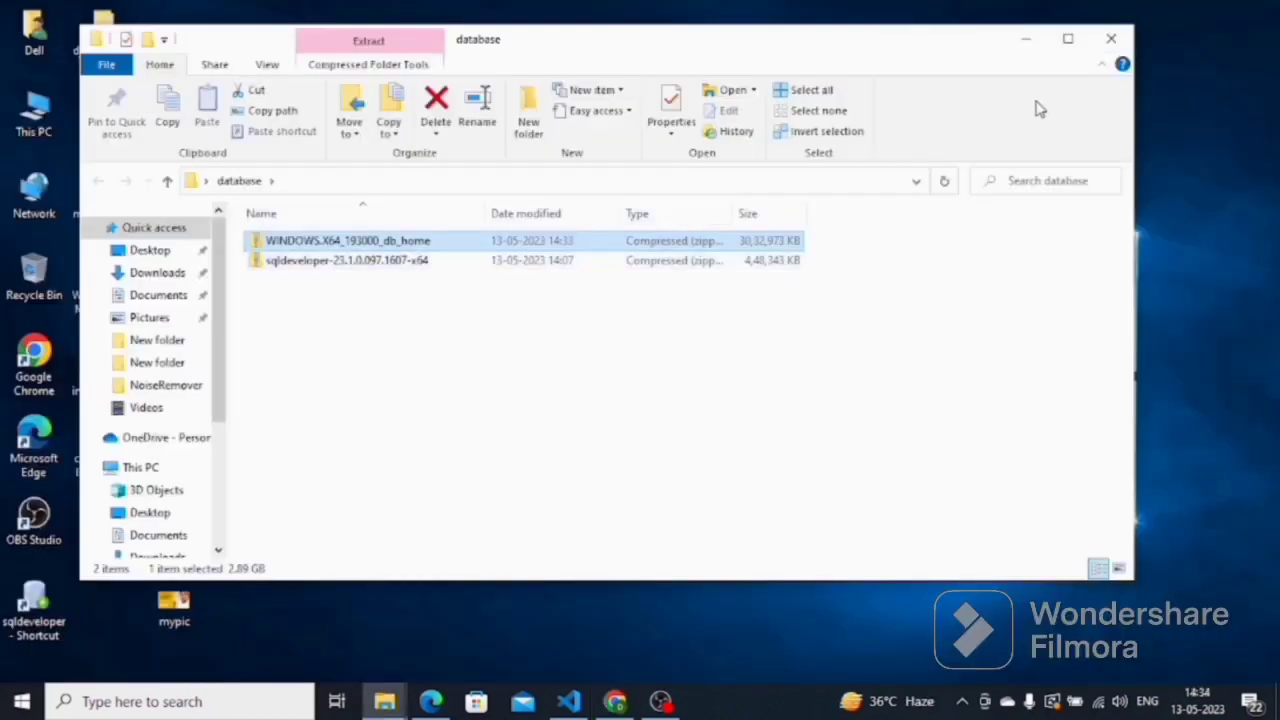
- Extract All of the WINDOWS.X64_193000_db_home zip into its suggested same-named folder
{"action": "left_click", "coordinate": [1071, 40]}
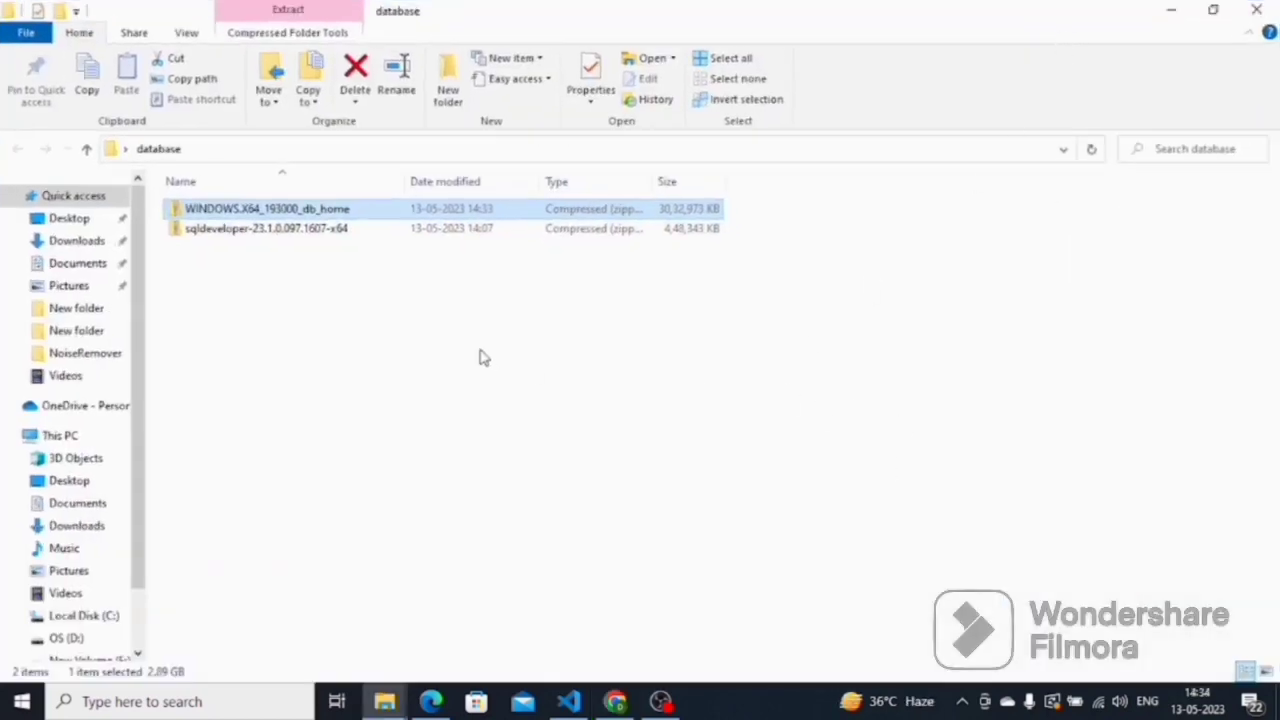
{"action": "left_click", "coordinate": [398, 344]}
{"action": "right_click", "coordinate": [247, 213]}
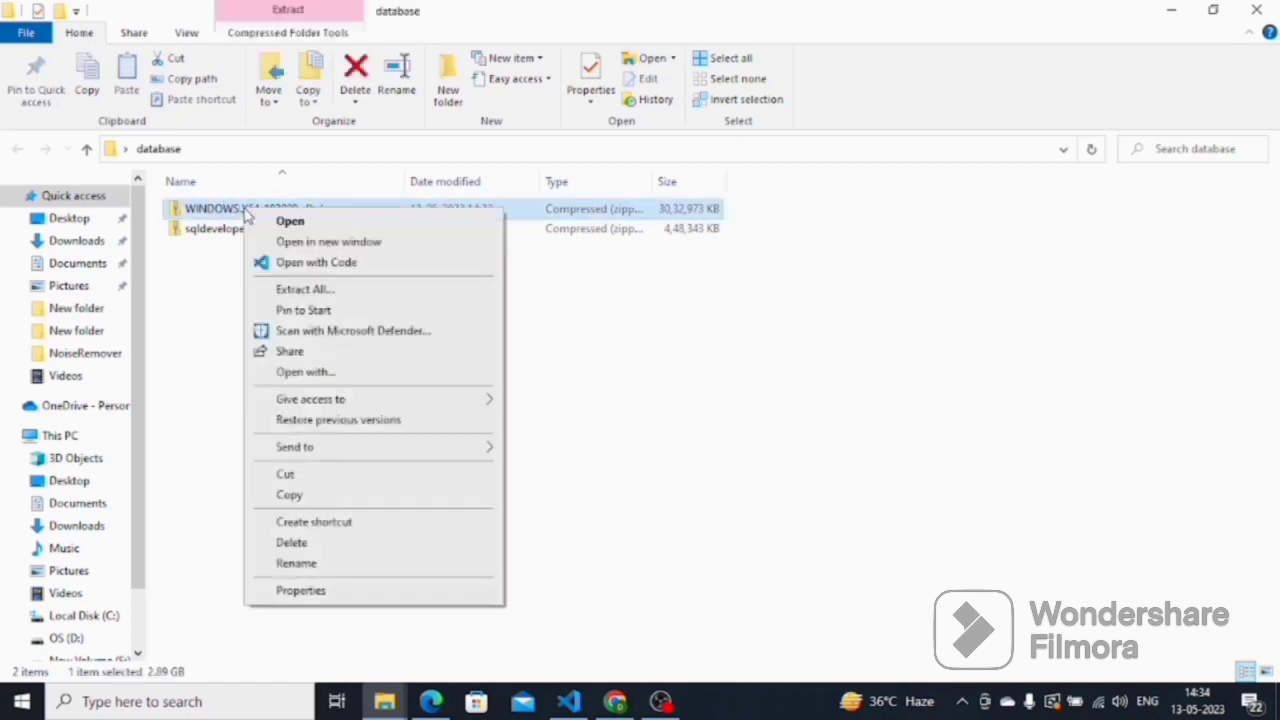
{"action": "left_click", "coordinate": [305, 292]}
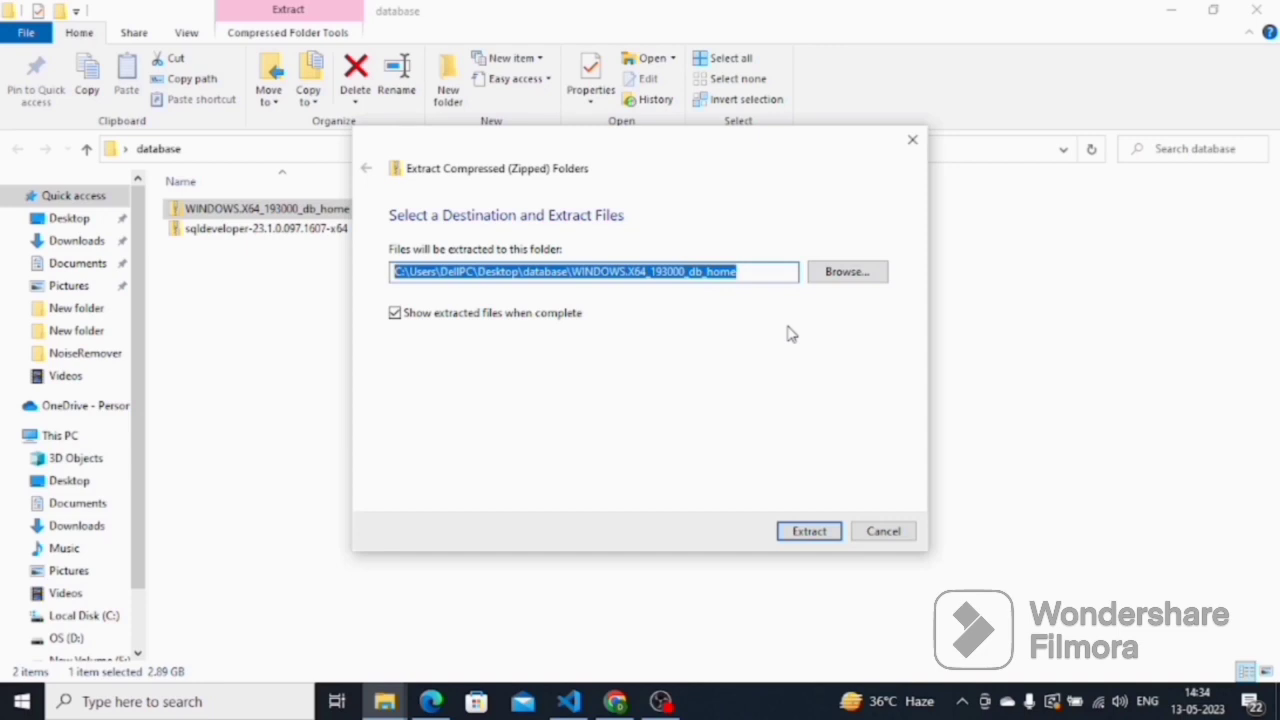
{"action": "left_click", "coordinate": [809, 531]}
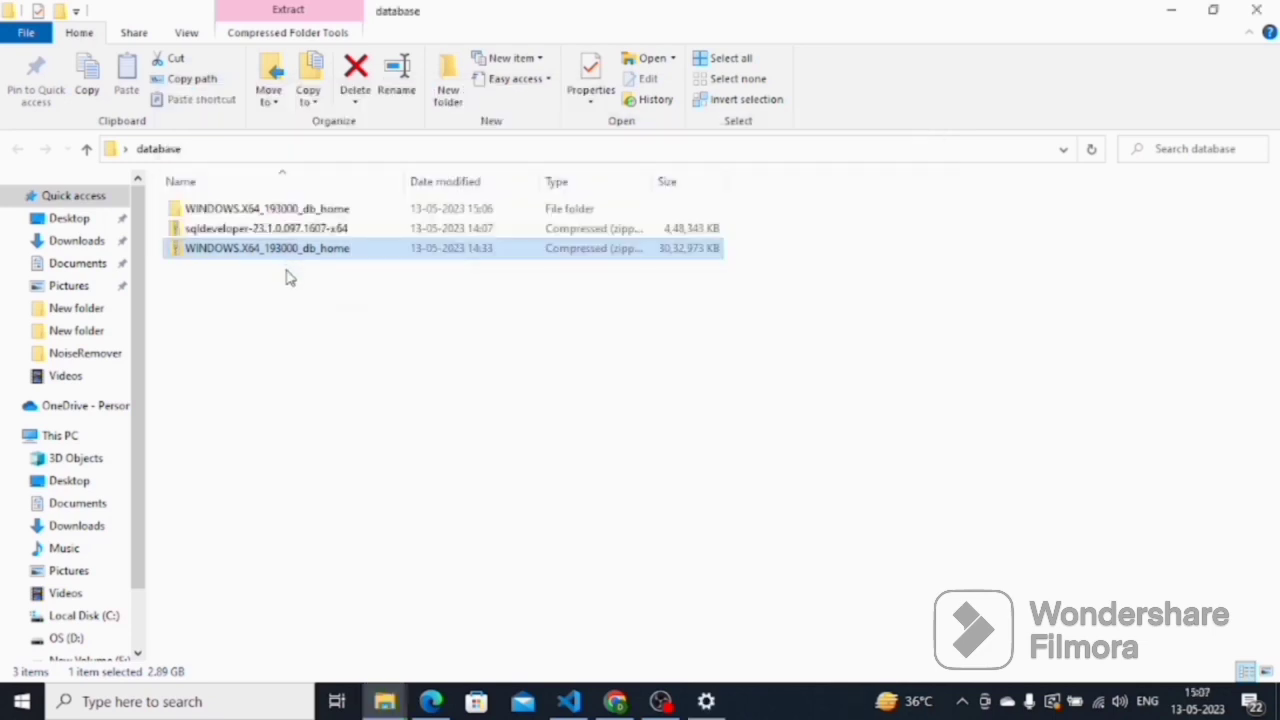
- Extract All of the sqldeveloper-23.1.0.097.1607-x64 zip into its suggested destination folder
{"action": "right_click", "coordinate": [252, 228]}
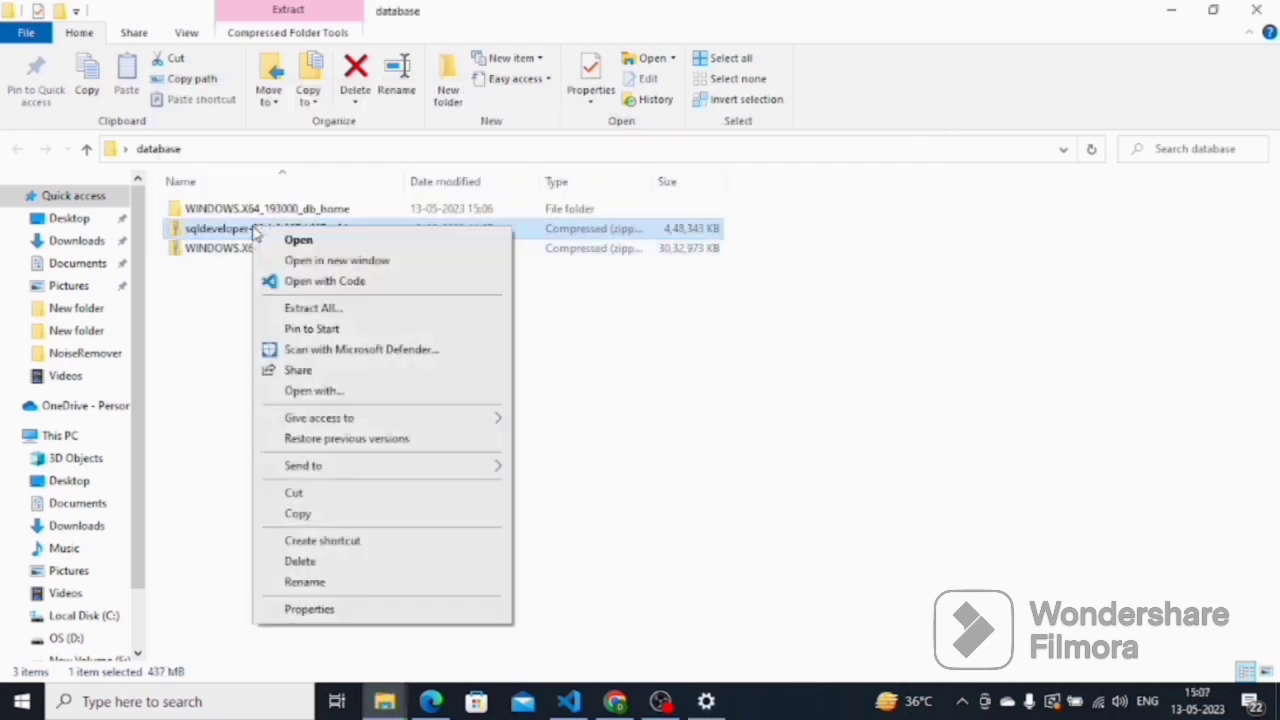
{"action": "left_click", "coordinate": [325, 314]}
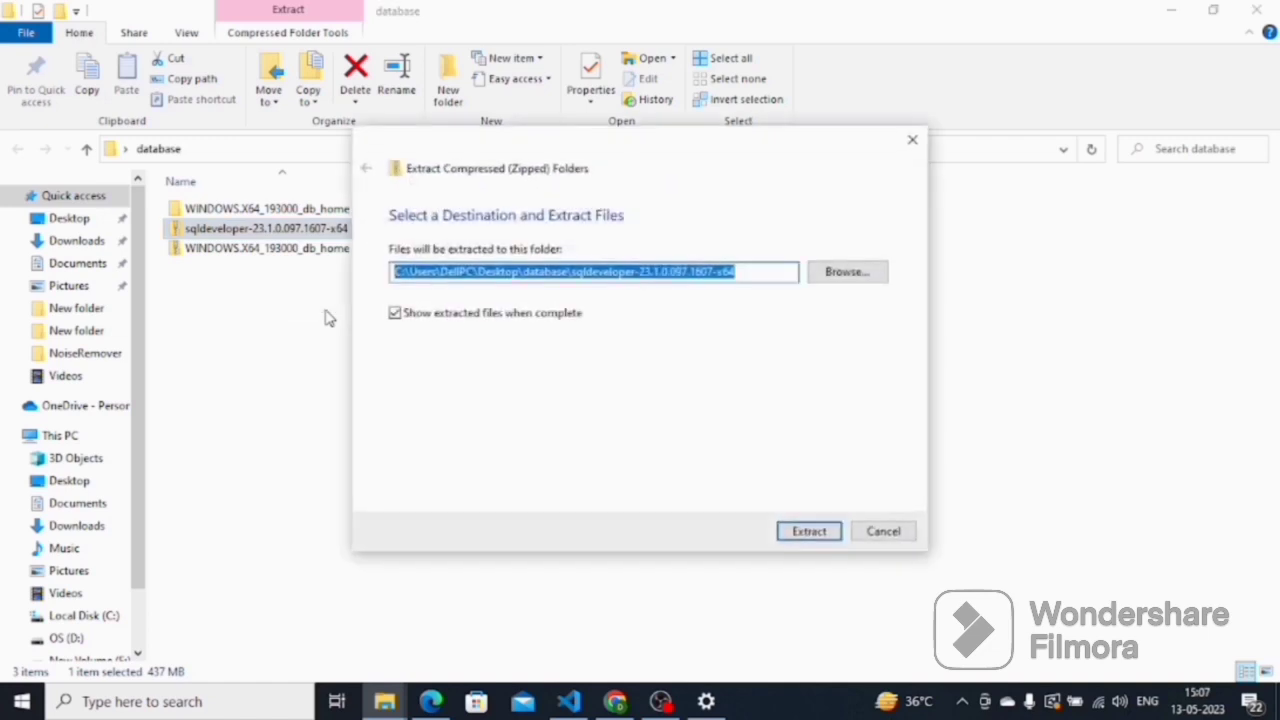
{"action": "left_click", "coordinate": [806, 532]}
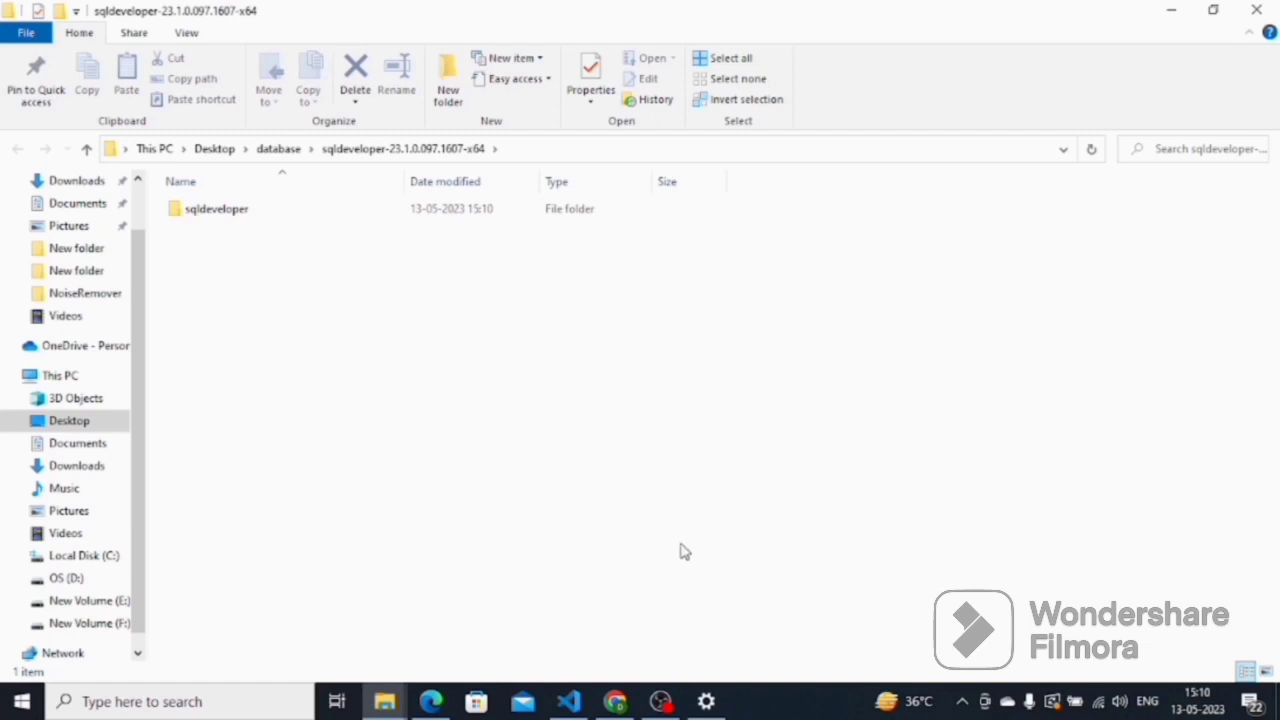
- Open the extracted WINDOWS.X64_193000_db_home folder and run its setup application
{"action": "left_click", "coordinate": [300, 156]}
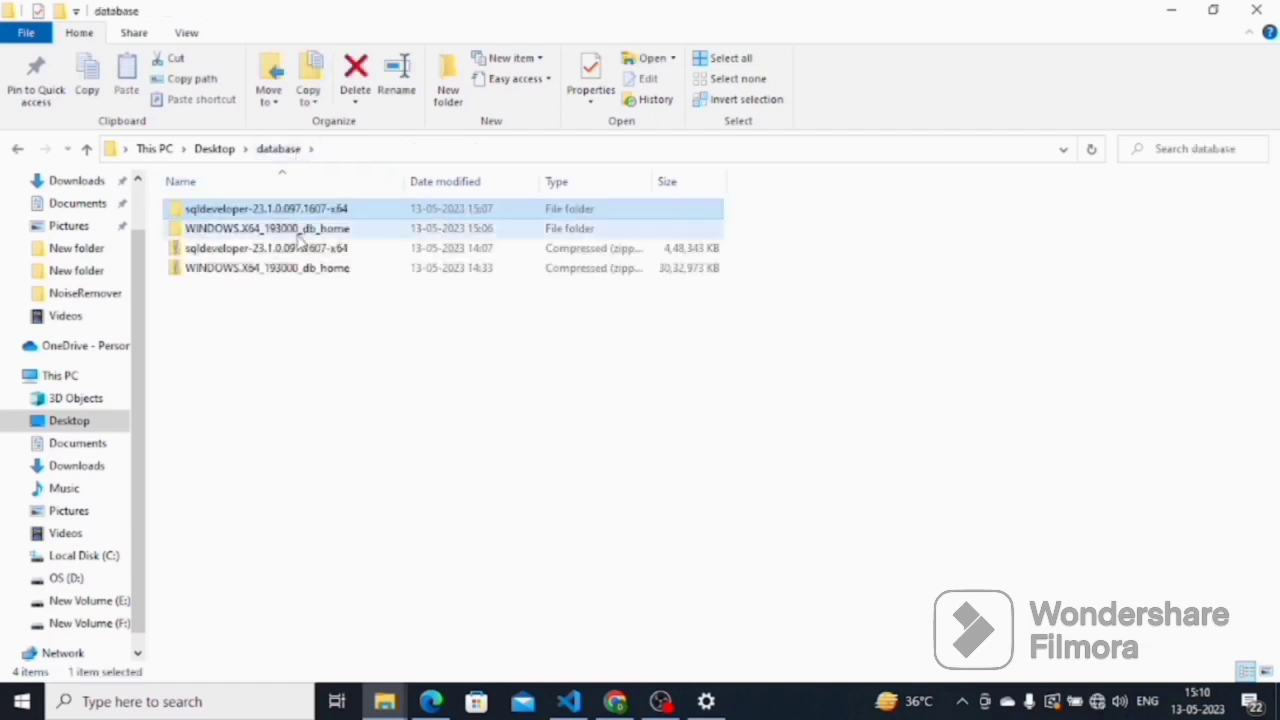
{"action": "left_click", "coordinate": [312, 248]}
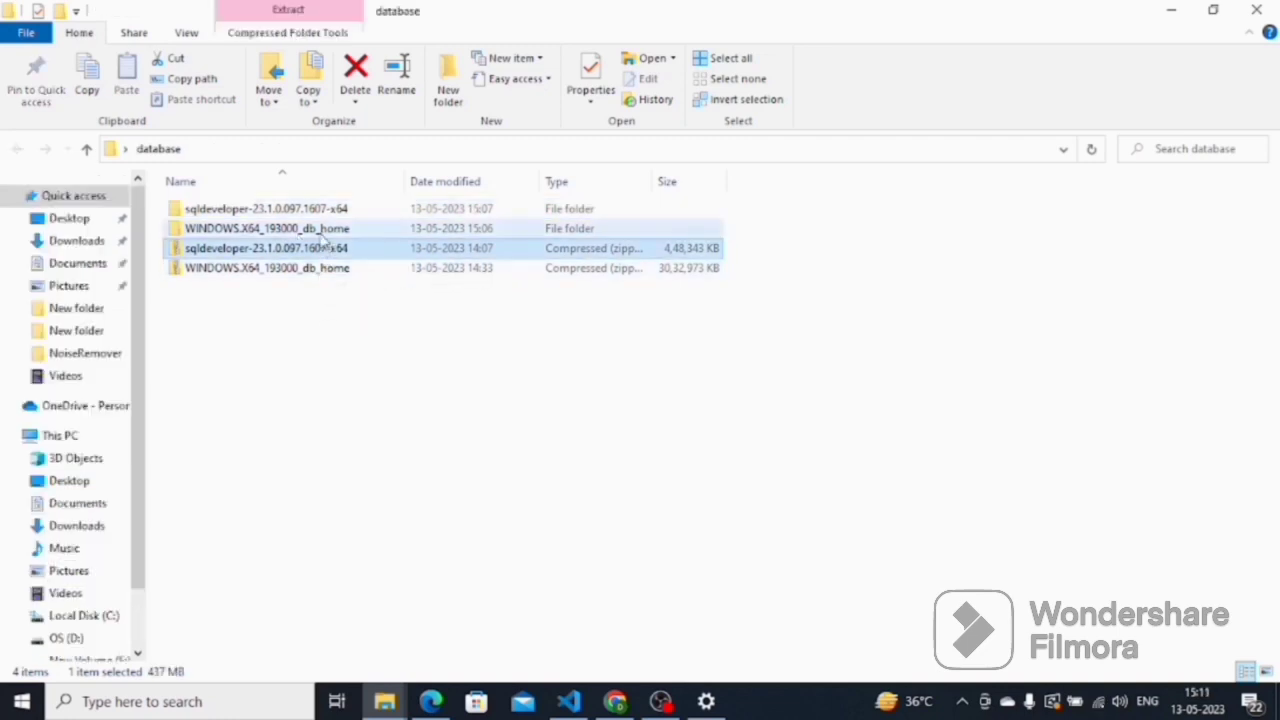
{"action": "double_click", "coordinate": [322, 230]}
{"action": "scroll", "coordinate": [263, 400], "scroll_direction": "down", "scroll_amount": 13}
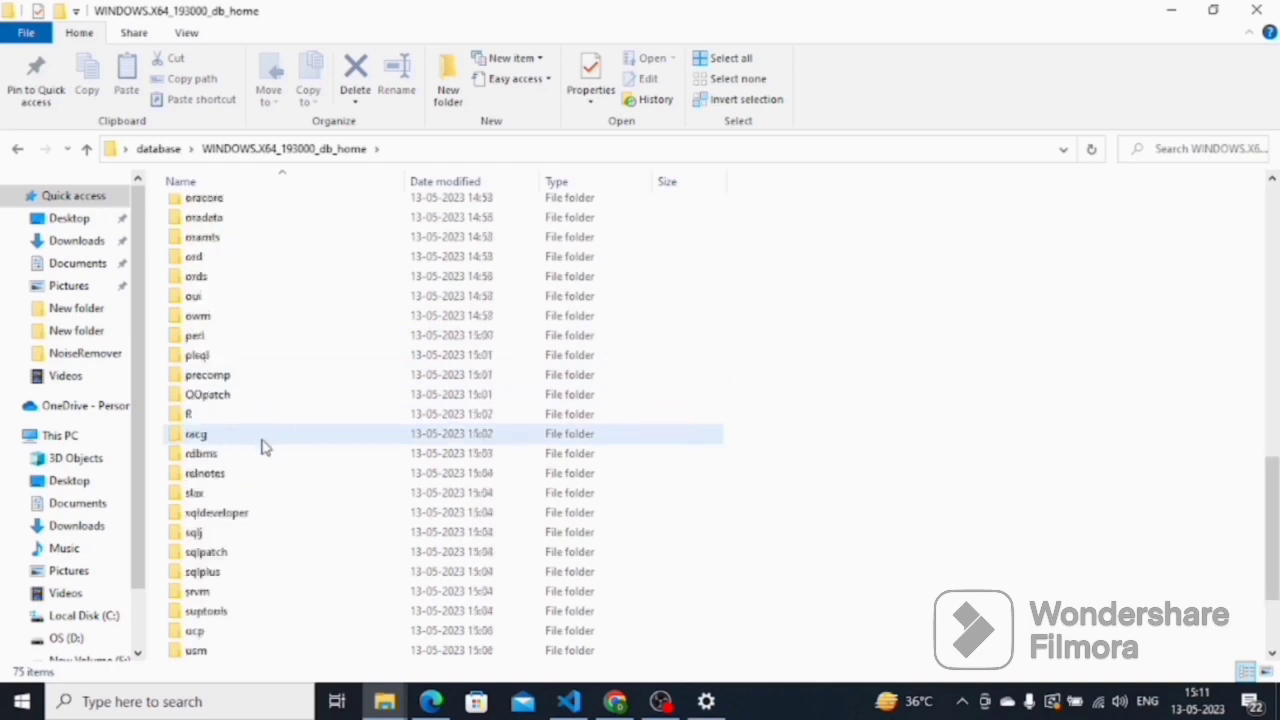
{"action": "scroll", "coordinate": [263, 448], "scroll_direction": "down", "scroll_amount": 3}
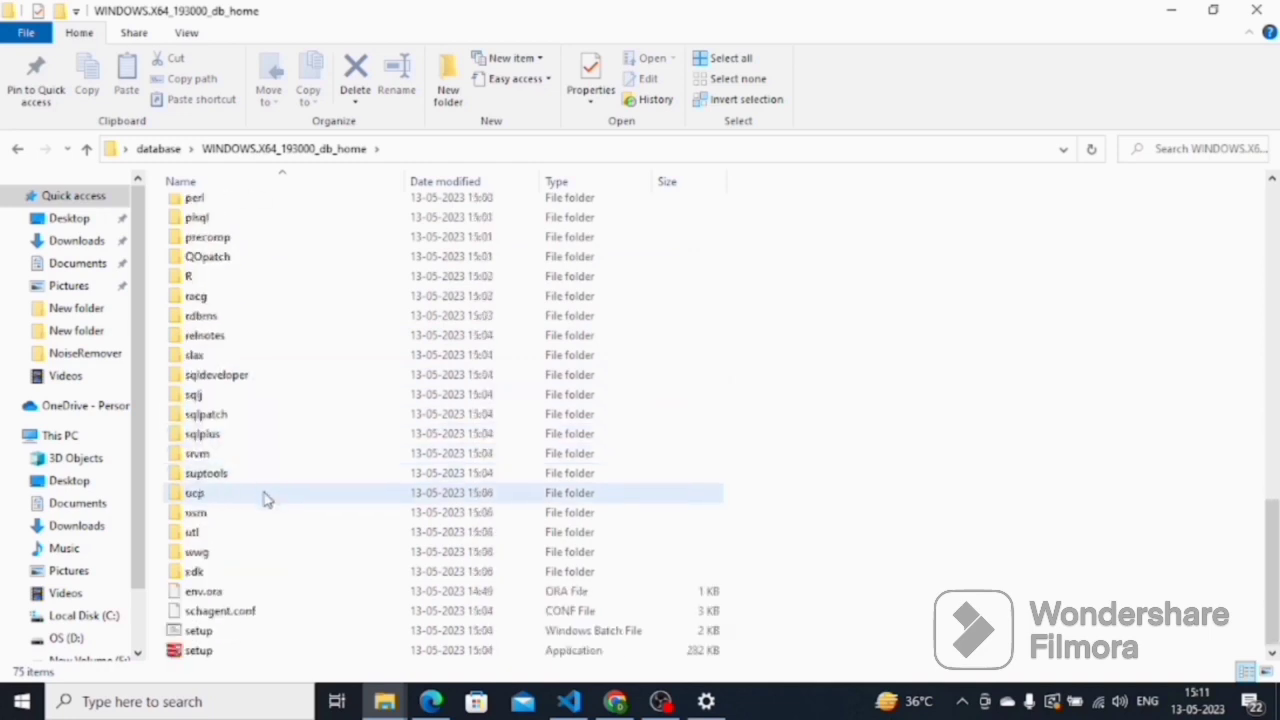
{"action": "double_click", "coordinate": [216, 658]}
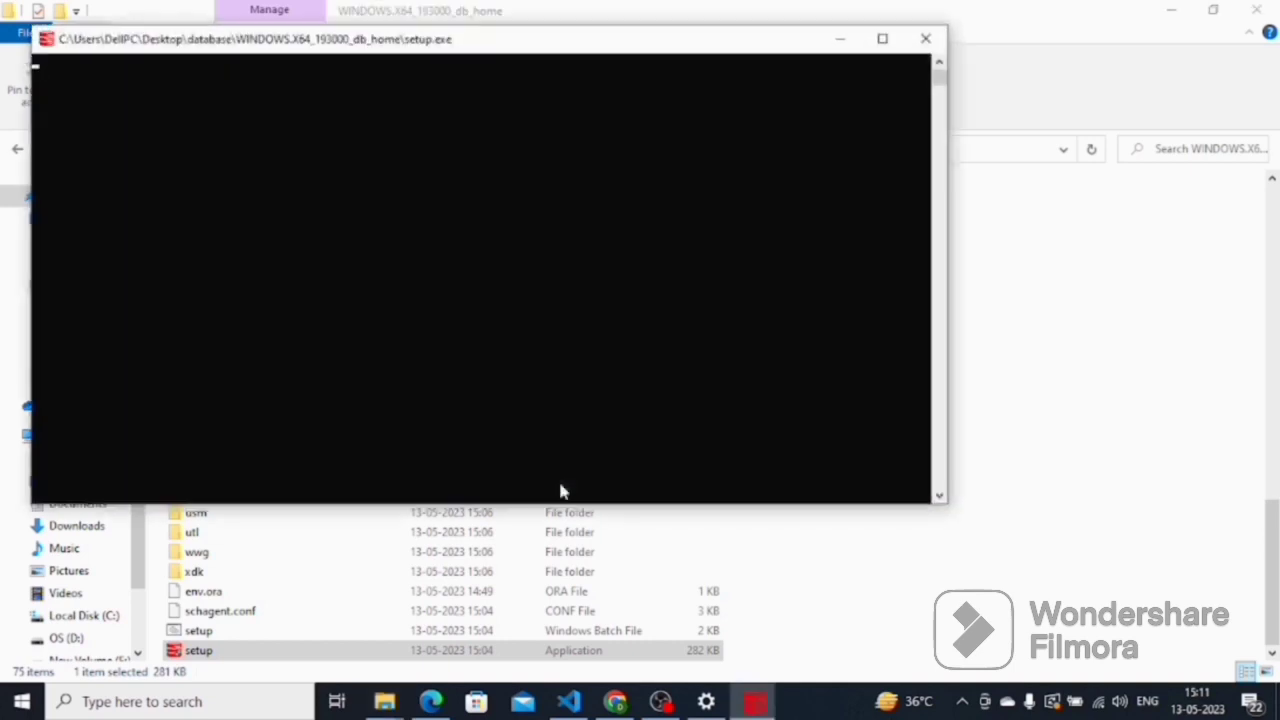
- Keep 'Create and configure a single instance database' and 'Desktop class' in the maximized installer
{"action": "left_click", "coordinate": [878, 41]}
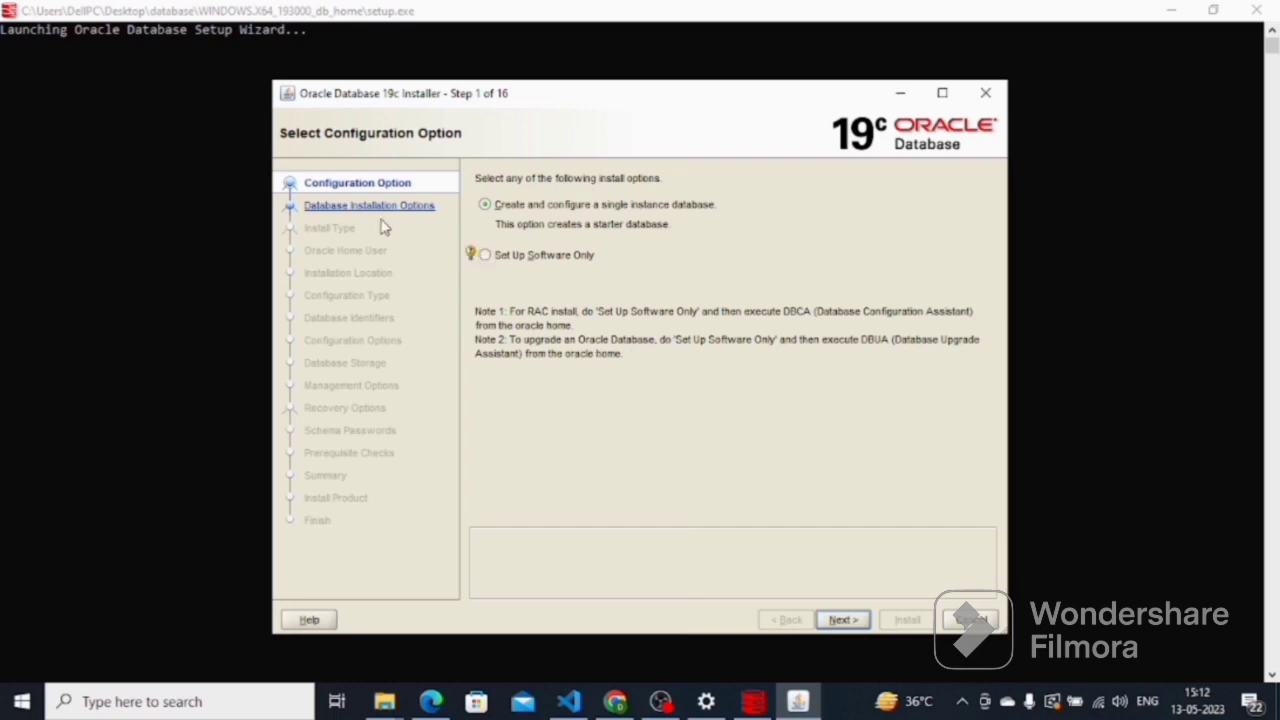
{"action": "left_click", "coordinate": [842, 620]}
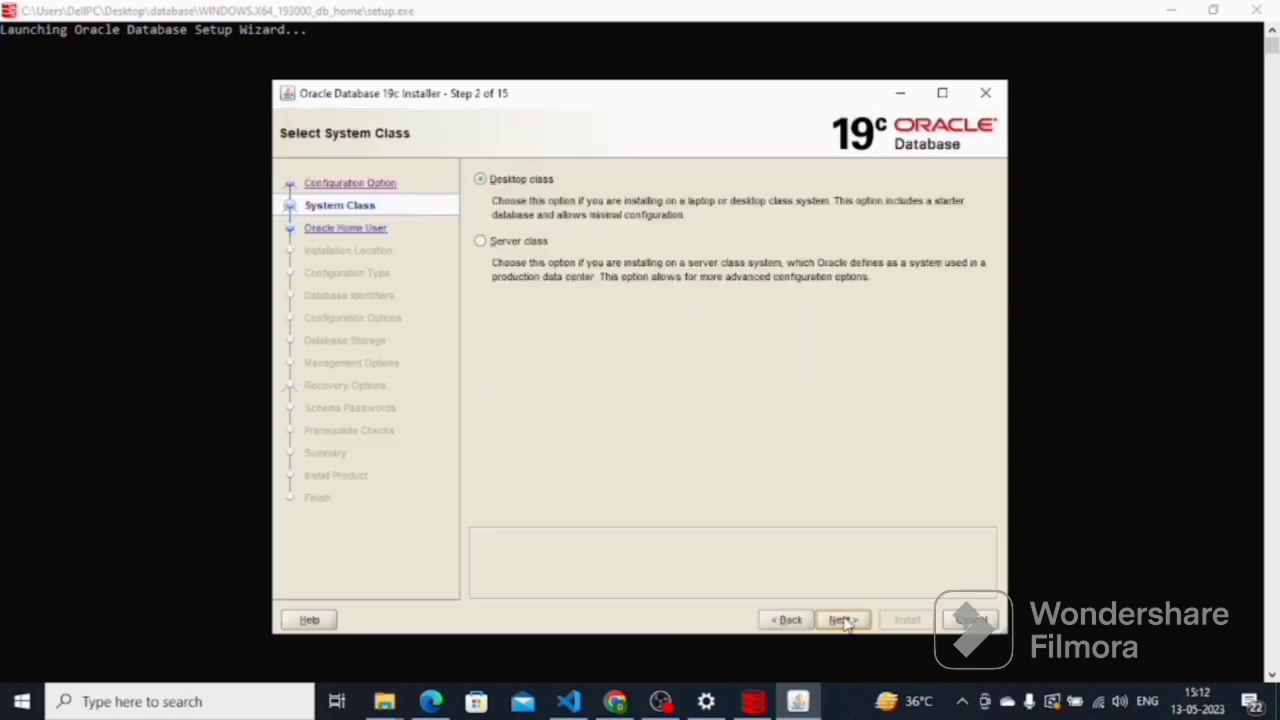
{"action": "left_click", "coordinate": [838, 620]}
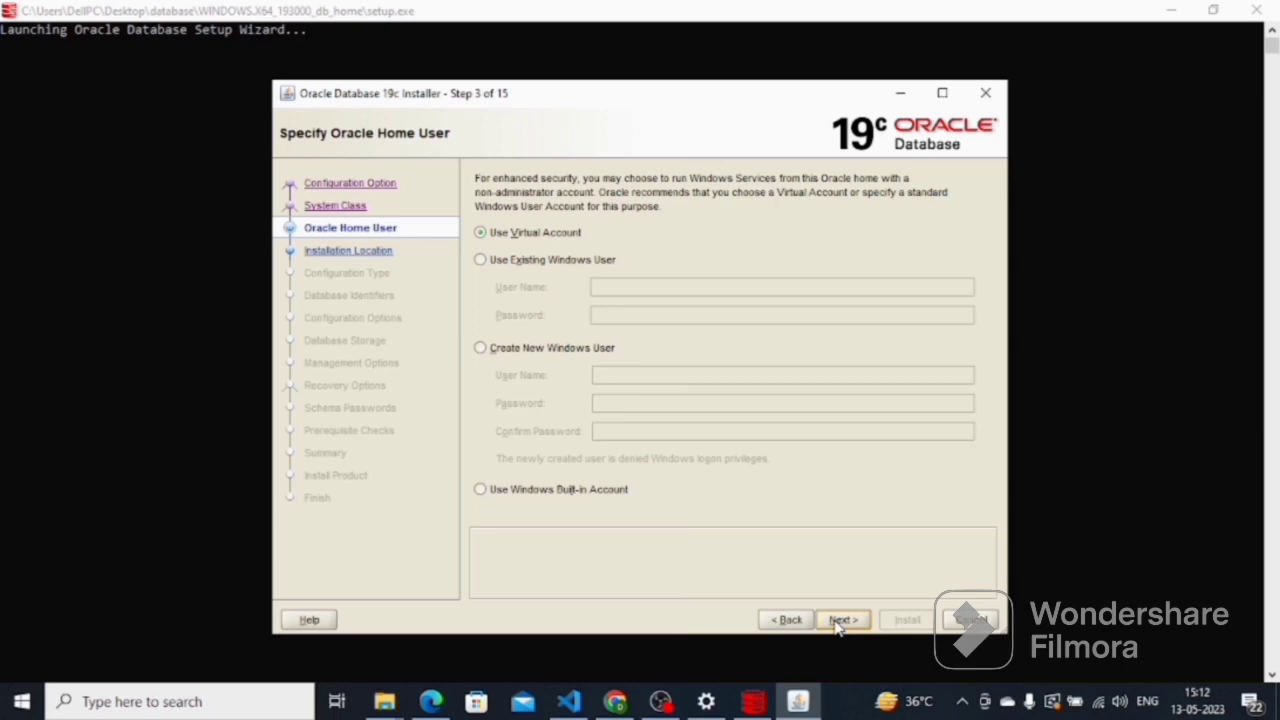
- Choose Create New Windows User named system, enter and confirm its password, and continue
{"action": "left_click", "coordinate": [494, 348]}
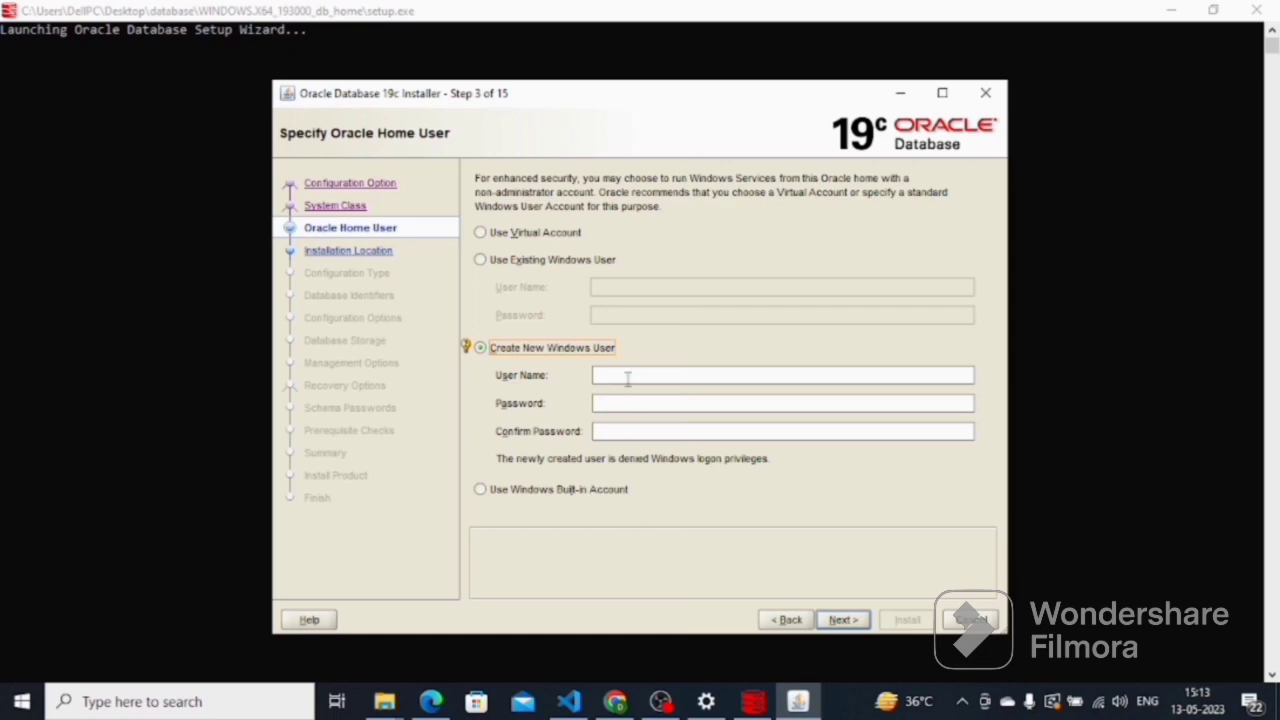
{"action": "left_click", "coordinate": [626, 375]}
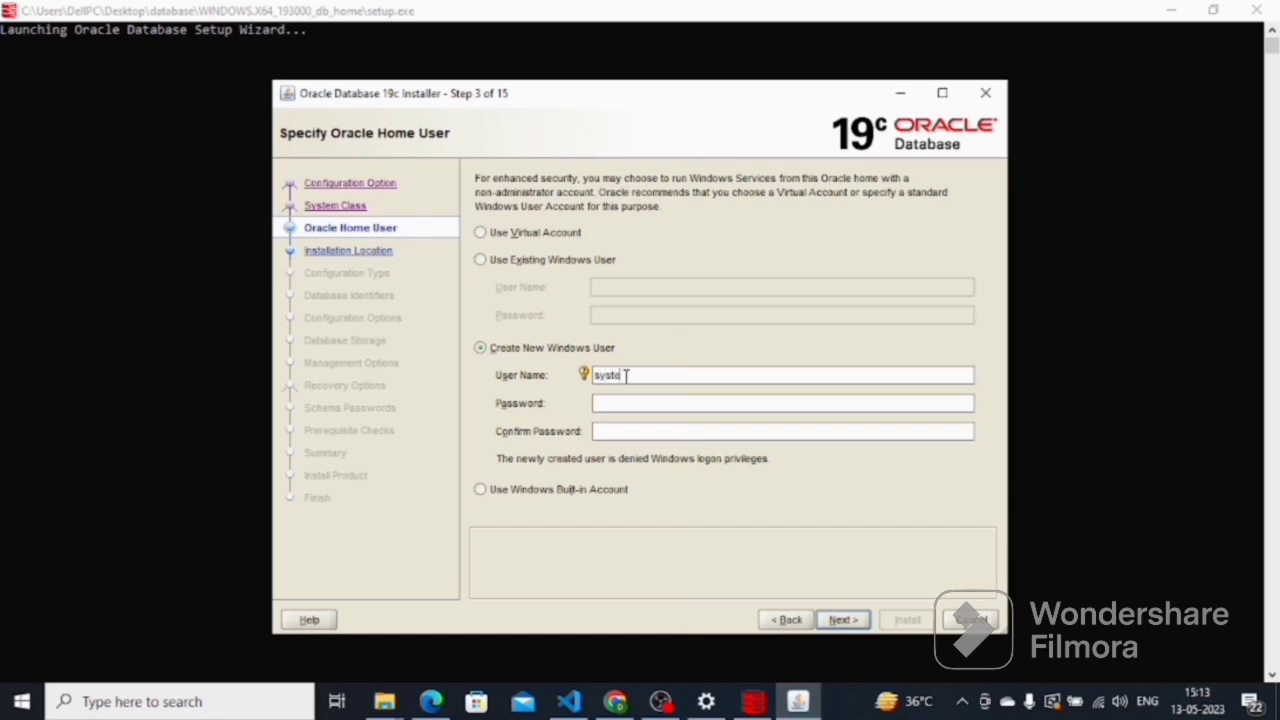
{"action": "left_click", "coordinate": [633, 402]}
{"action": "type", "text": "******"}
{"action": "left_click", "coordinate": [634, 430]}
{"action": "type", "text": "*"}
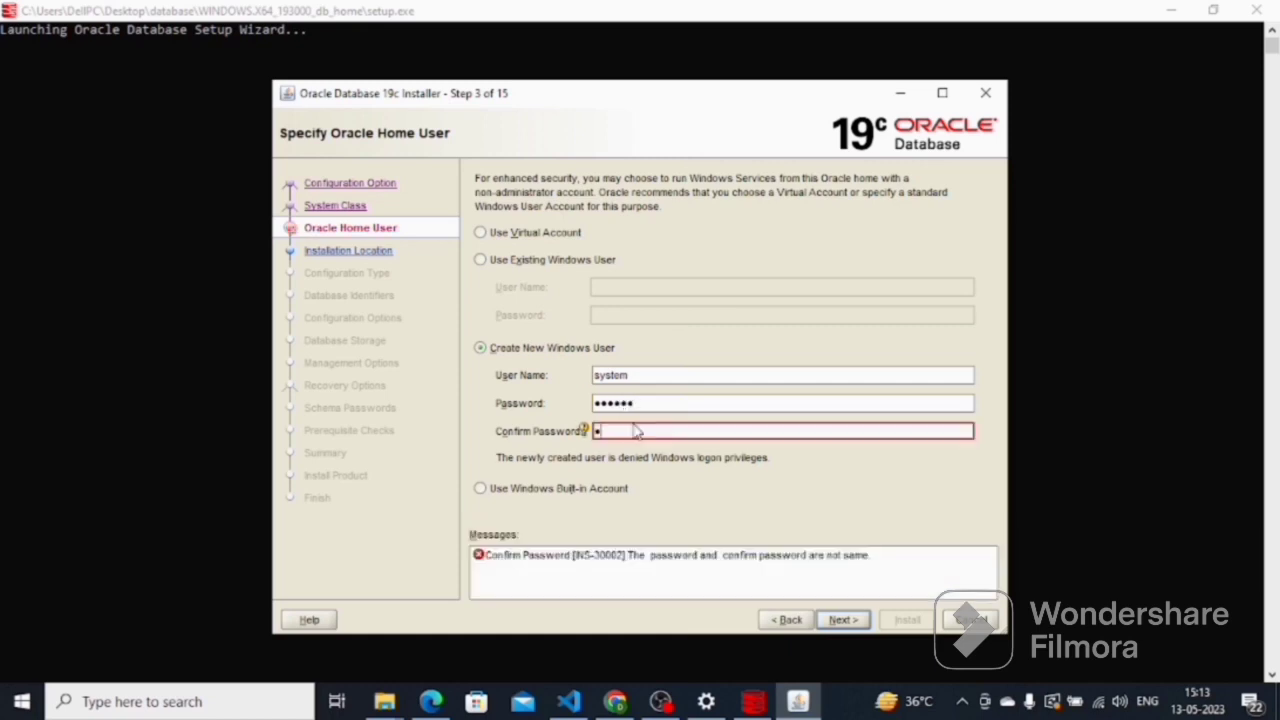
{"action": "type", "text": "*****"}
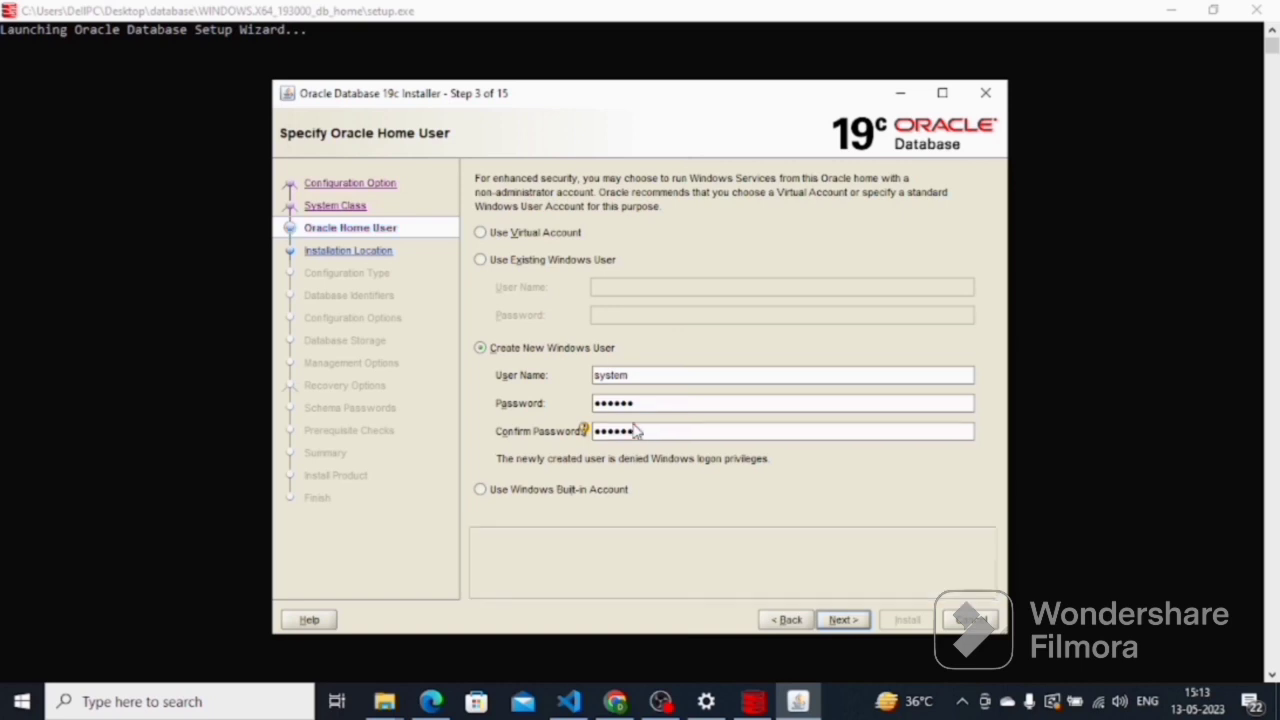
{"action": "left_click", "coordinate": [845, 620]}
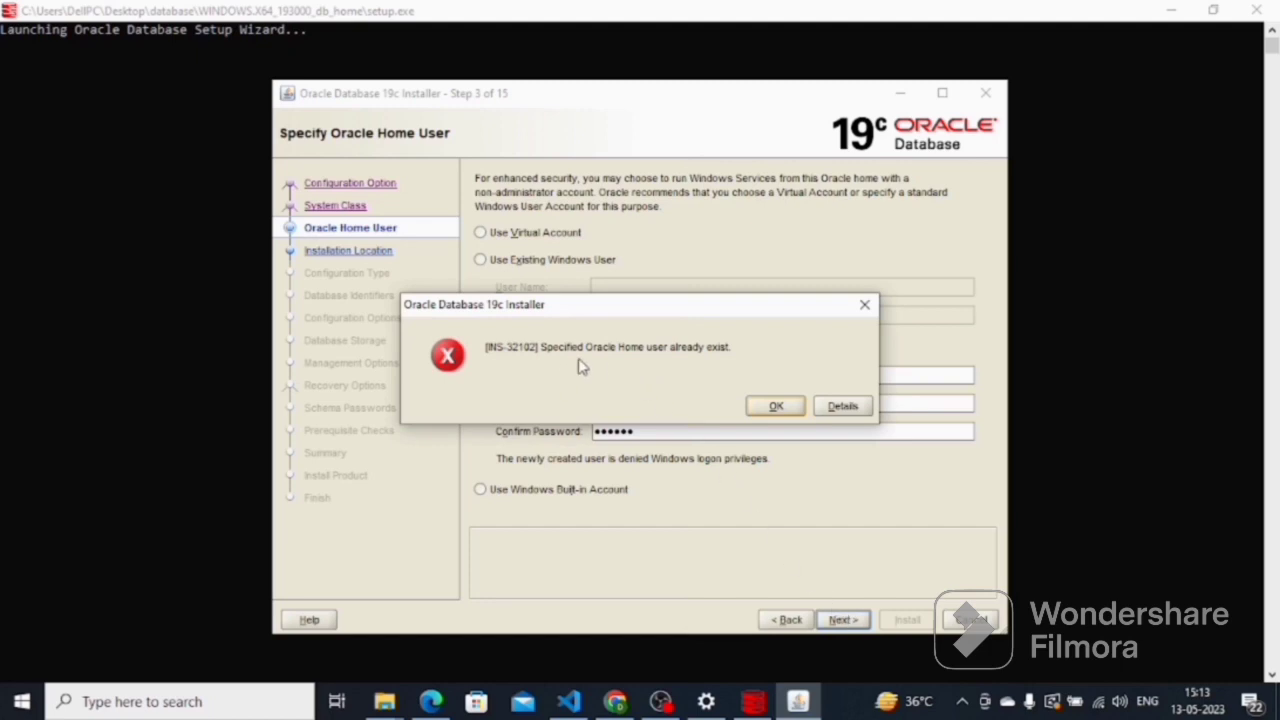
- Dismiss the INS-32102 error, replace the user name 'system' with a new name, and continue
{"action": "left_click", "coordinate": [775, 407]}
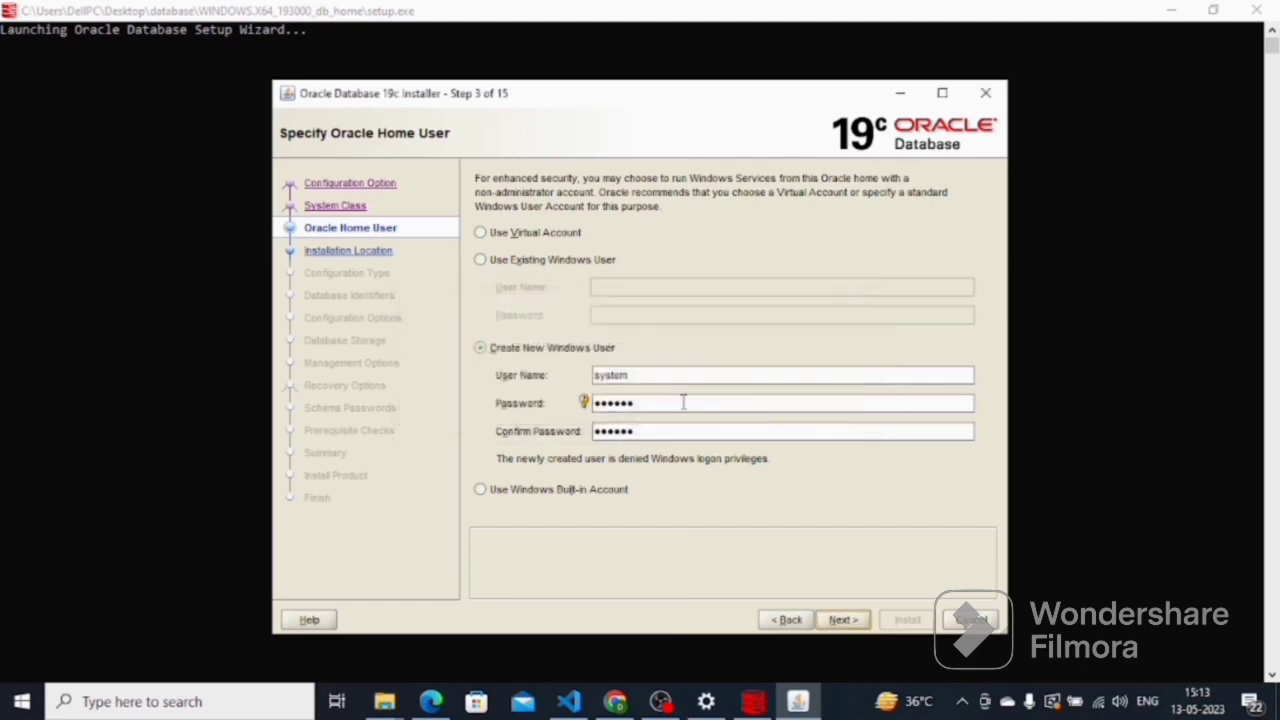
{"action": "left_click_drag", "start_coordinate": [660, 376], "coordinate": [595, 368]}
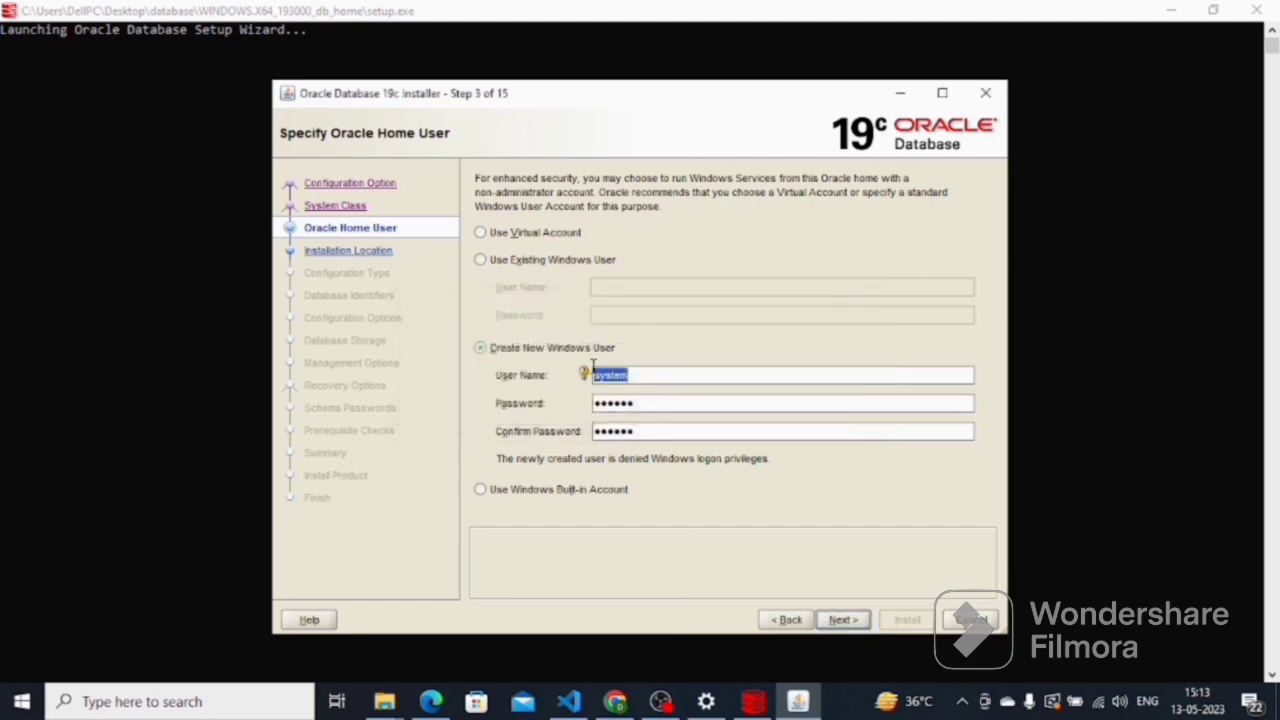
{"action": "mouse_move", "coordinate": [593, 369]}
{"action": "key", "text": "BackSpace"}
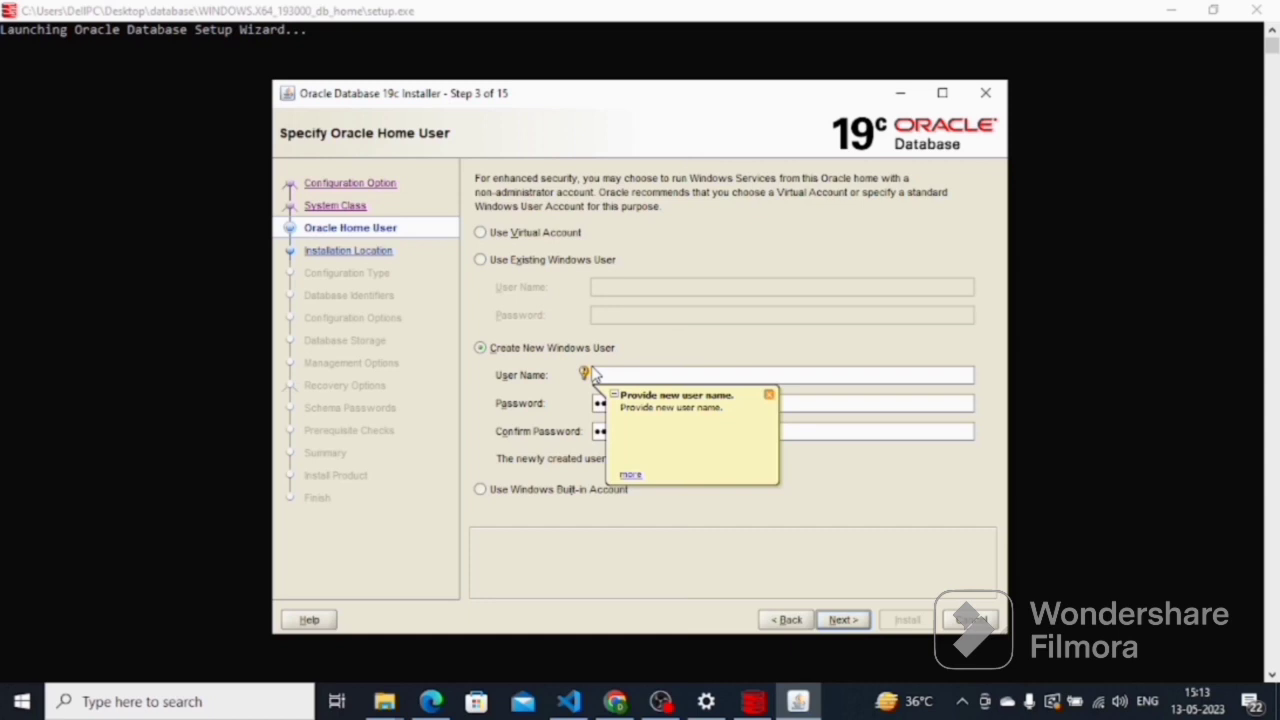
{"action": "type", "text": "urgesh"}
{"action": "left_click", "coordinate": [768, 395]}
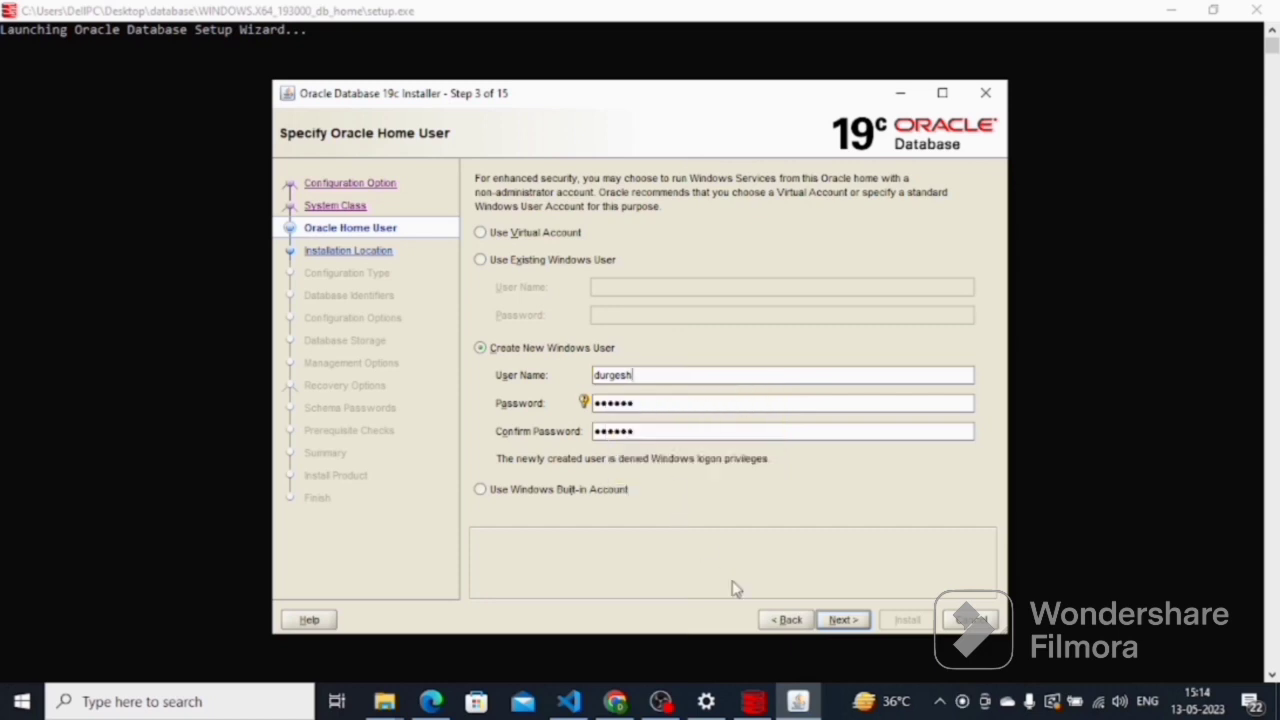
{"action": "left_click", "coordinate": [841, 619]}
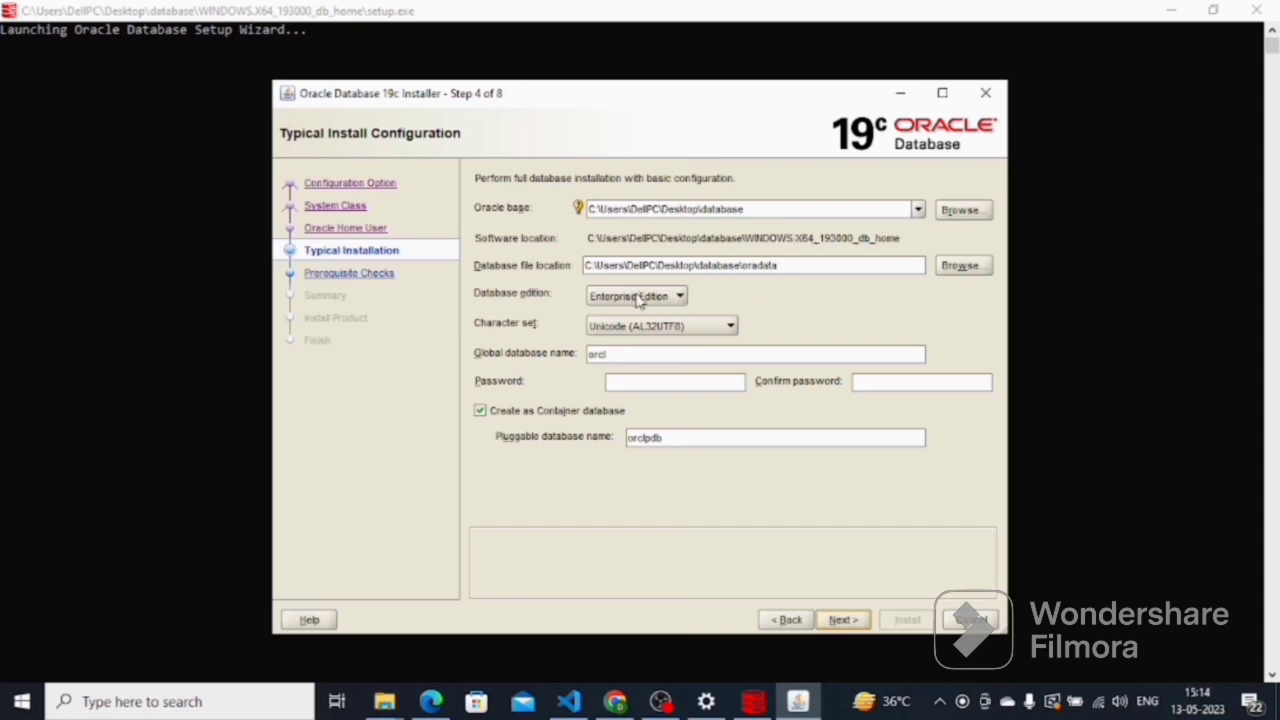
- Enter and confirm the admin password for the global database orcl, then continue
{"action": "left_click", "coordinate": [688, 355]}
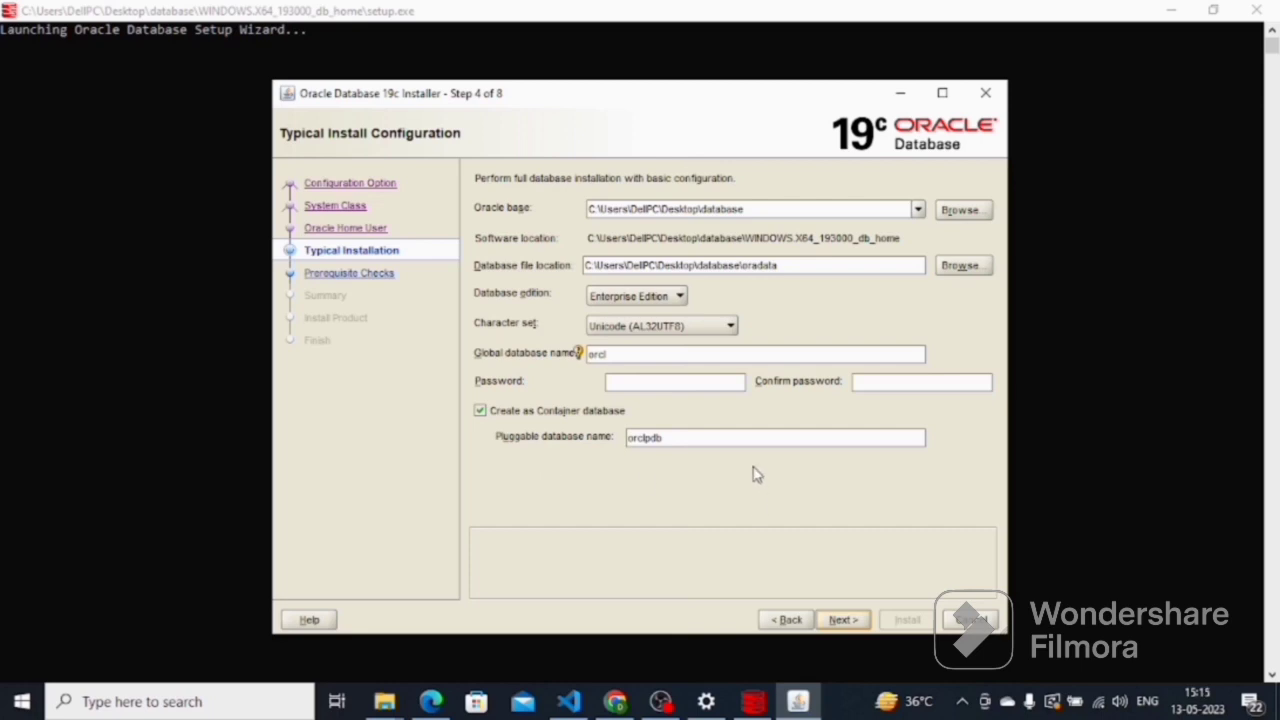
{"action": "left_click", "coordinate": [680, 385]}
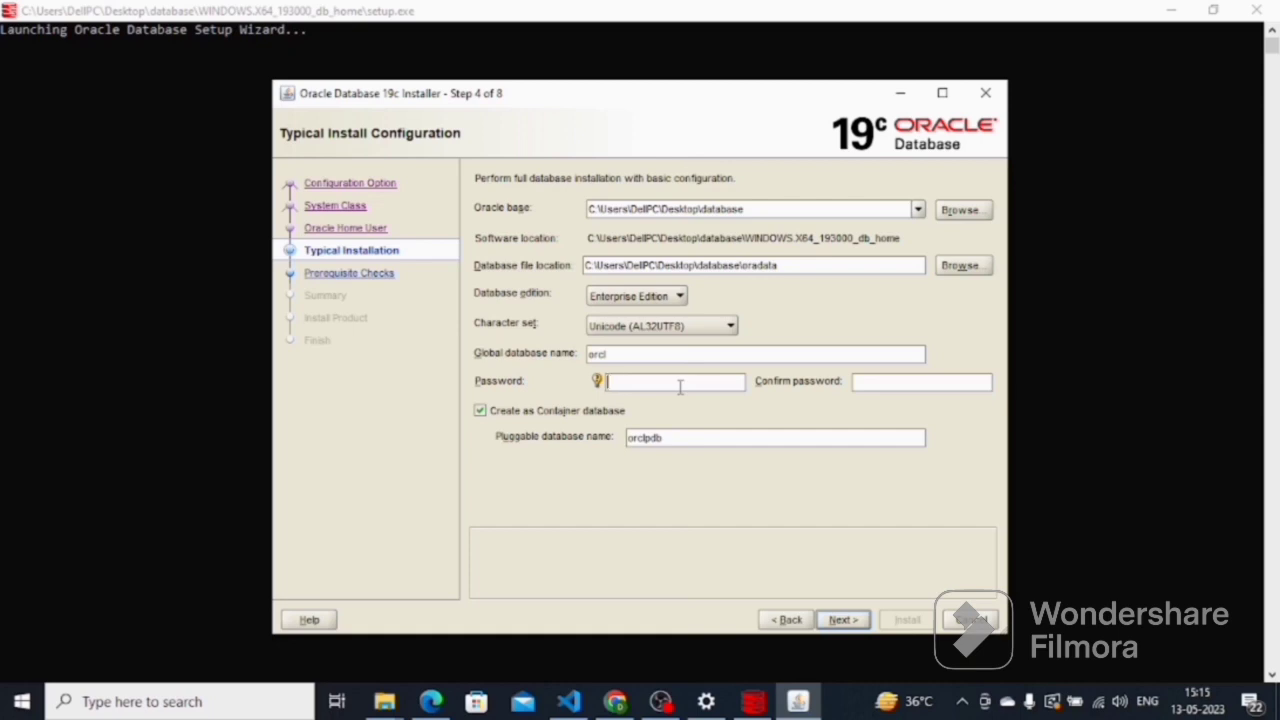
{"action": "type", "text": "123"}
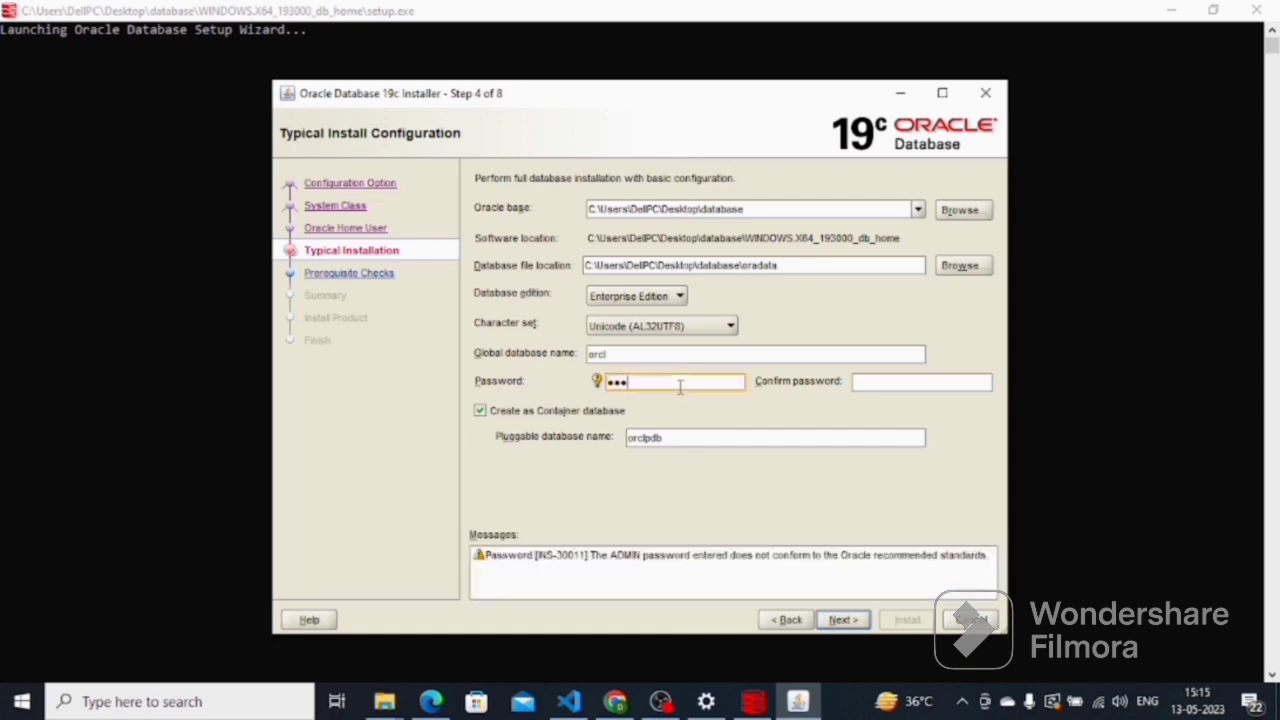
{"action": "type", "text": "456"}
{"action": "left_click", "coordinate": [896, 382]}
{"action": "type", "text": "1"}
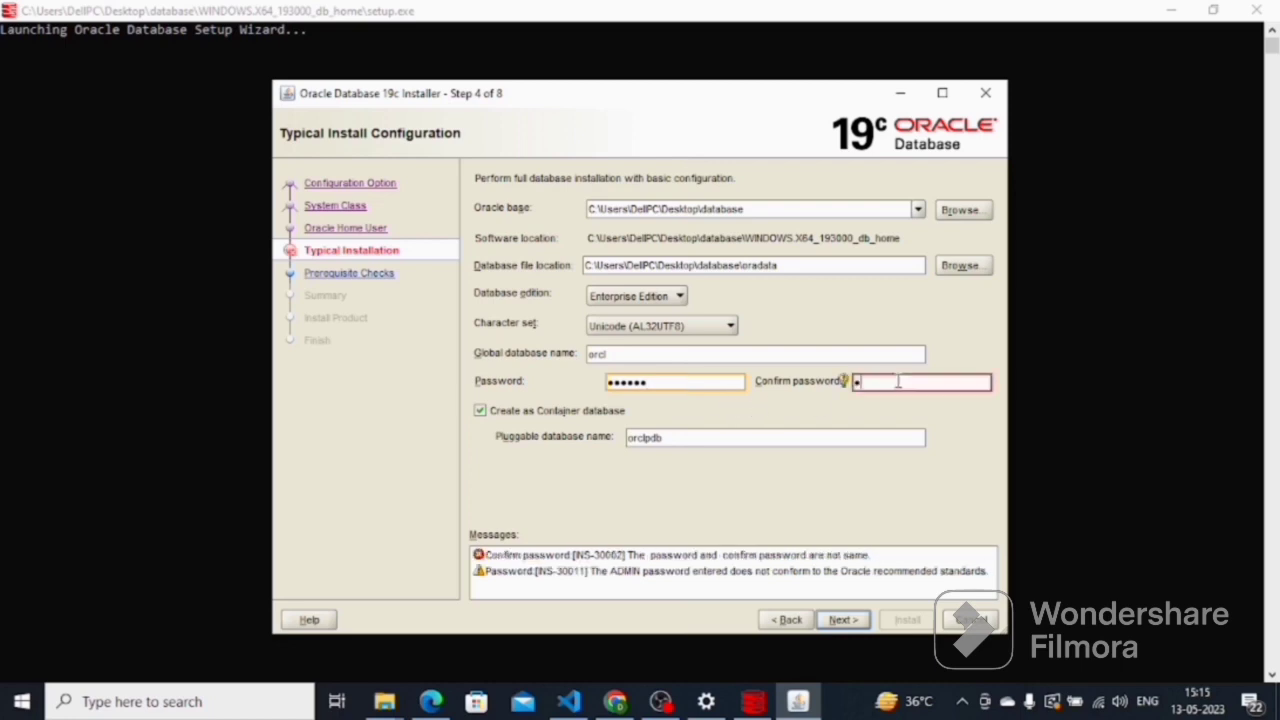
{"action": "type", "text": "23456"}
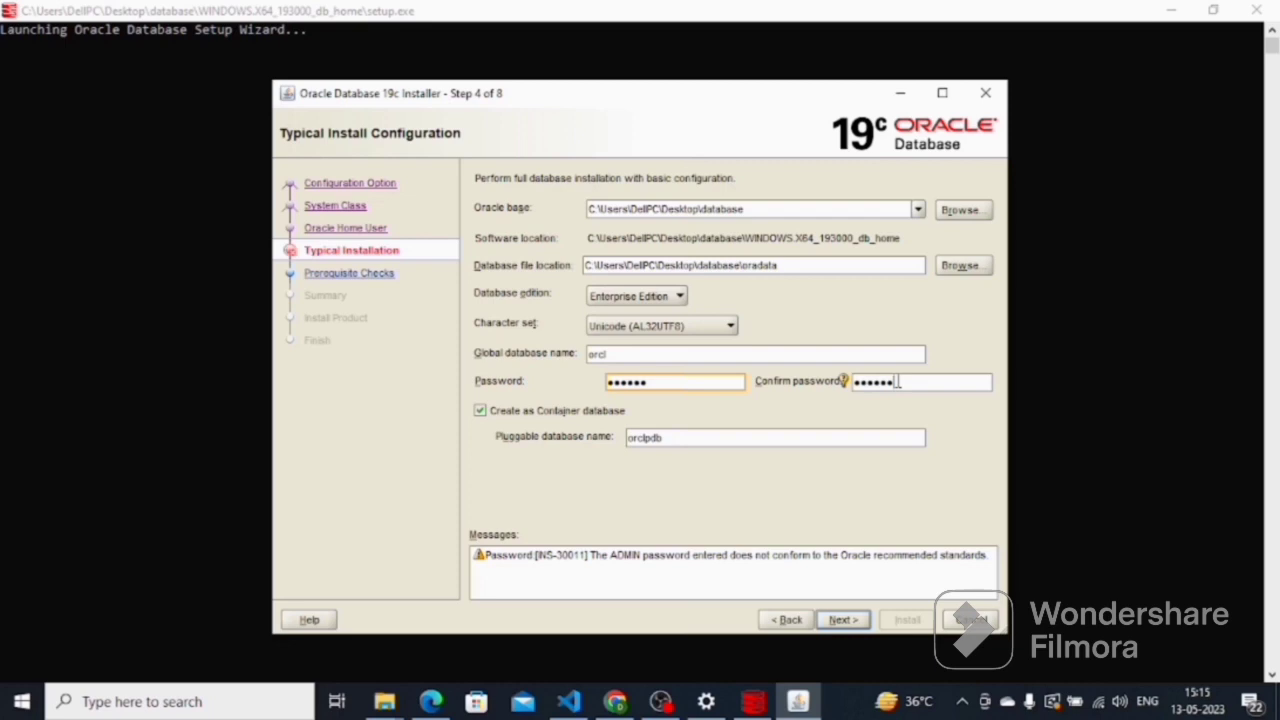
{"action": "left_click", "coordinate": [841, 617]}
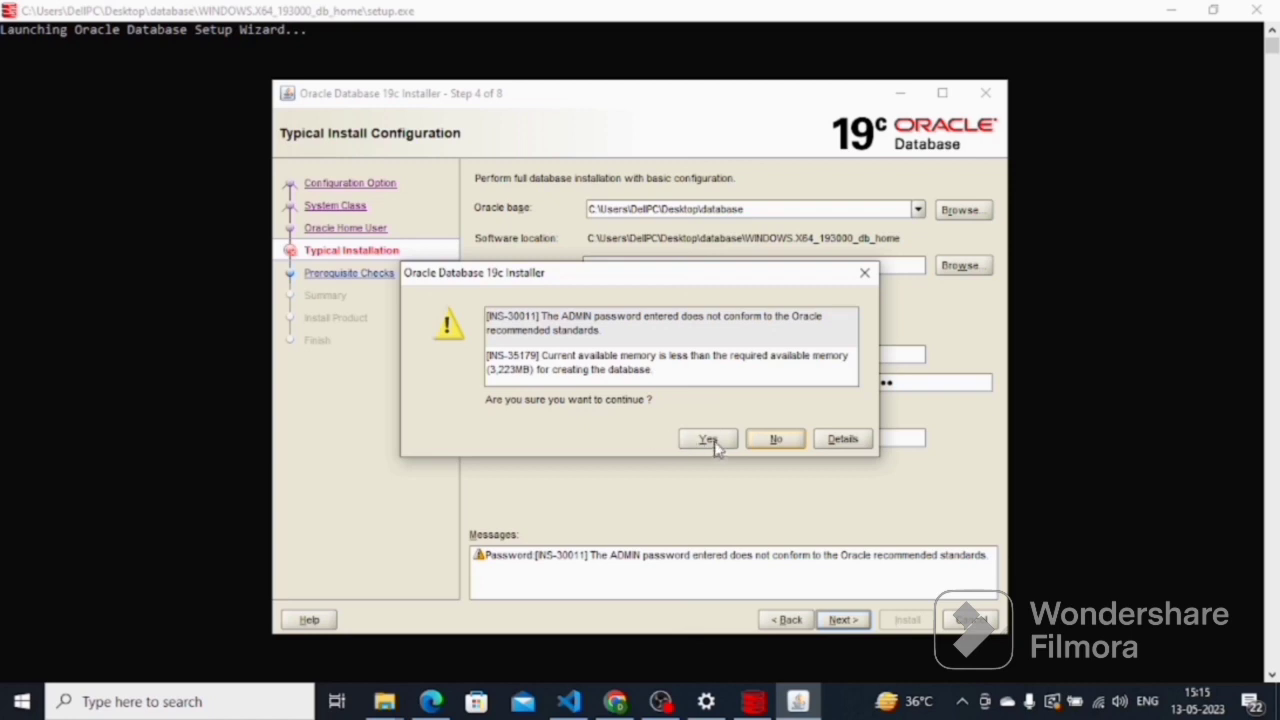
- Accept the prerequisite warnings, install from the Summary page, and close the finished installer
{"action": "left_click", "coordinate": [710, 441]}
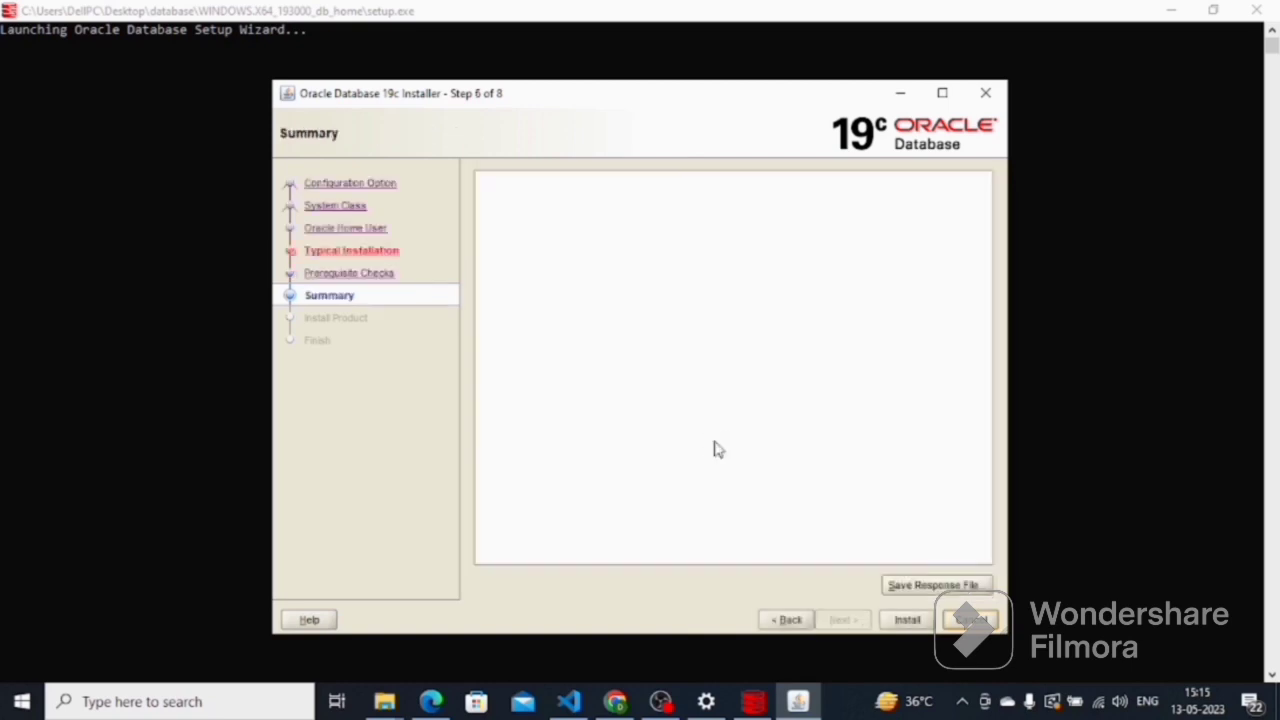
{"action": "scroll", "coordinate": [718, 445], "scroll_direction": "down", "scroll_amount": 1}
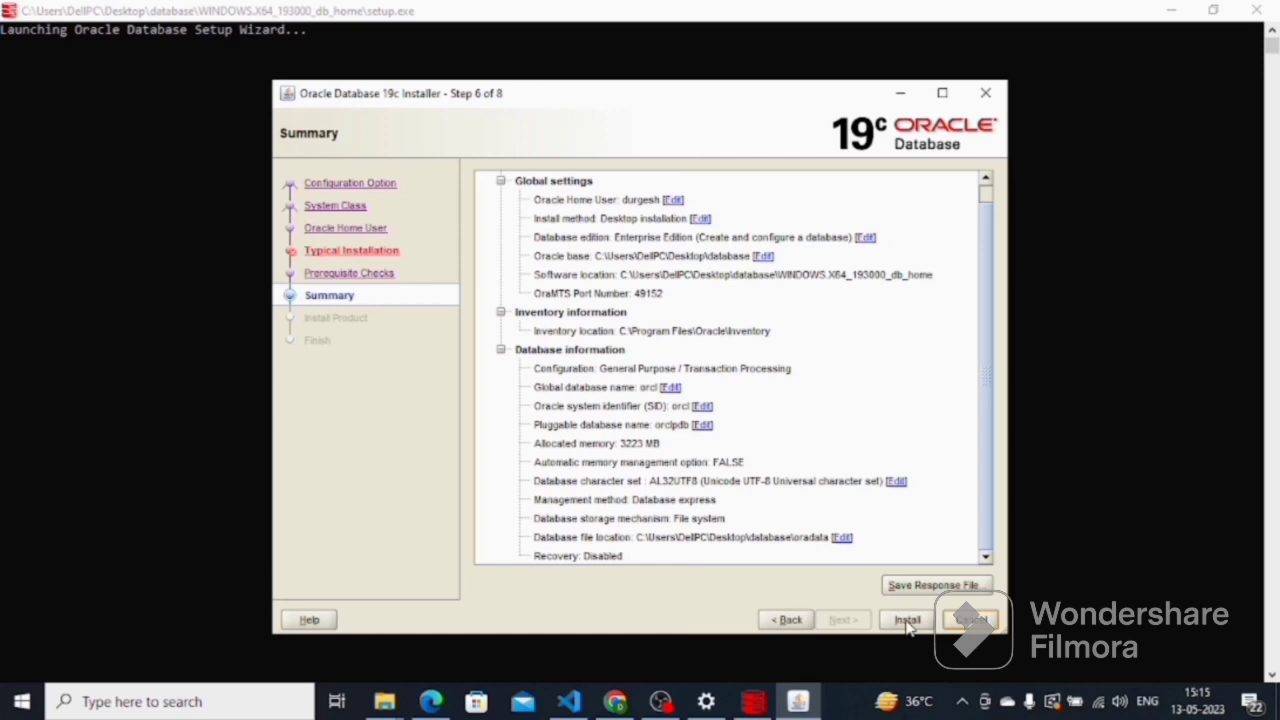
{"action": "left_click", "coordinate": [907, 620]}
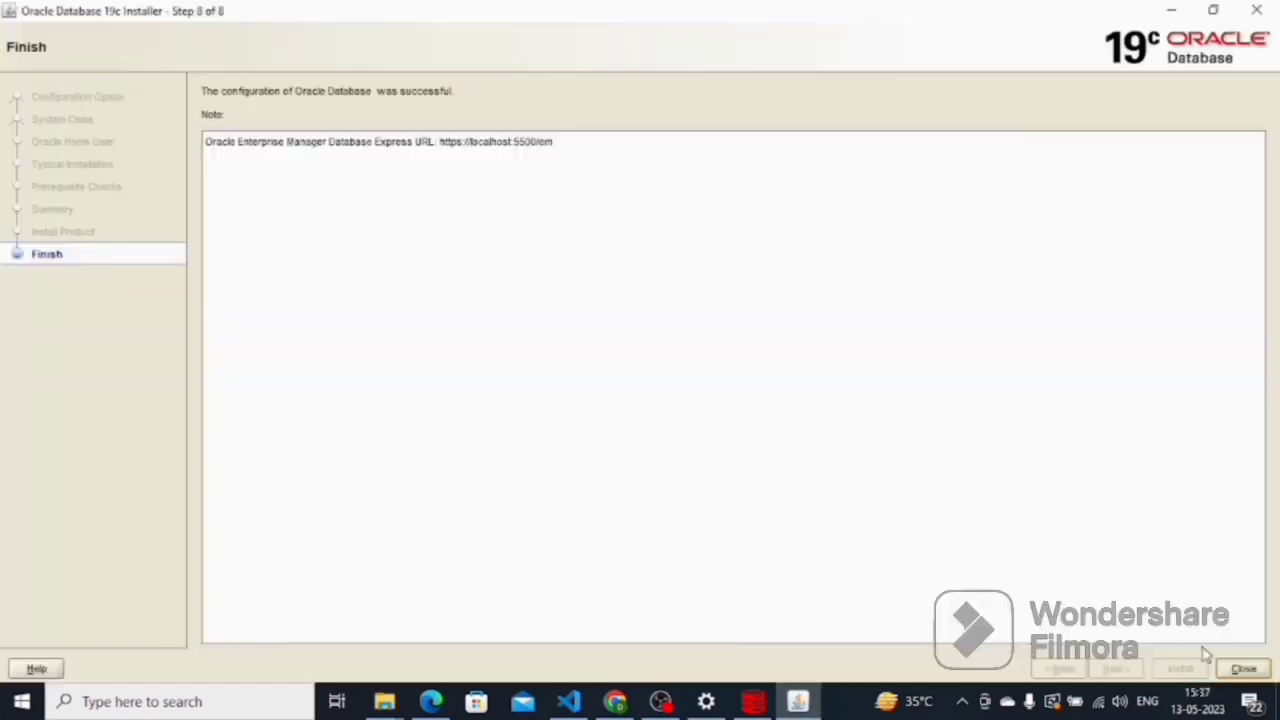
{"action": "left_click", "coordinate": [1240, 668]}
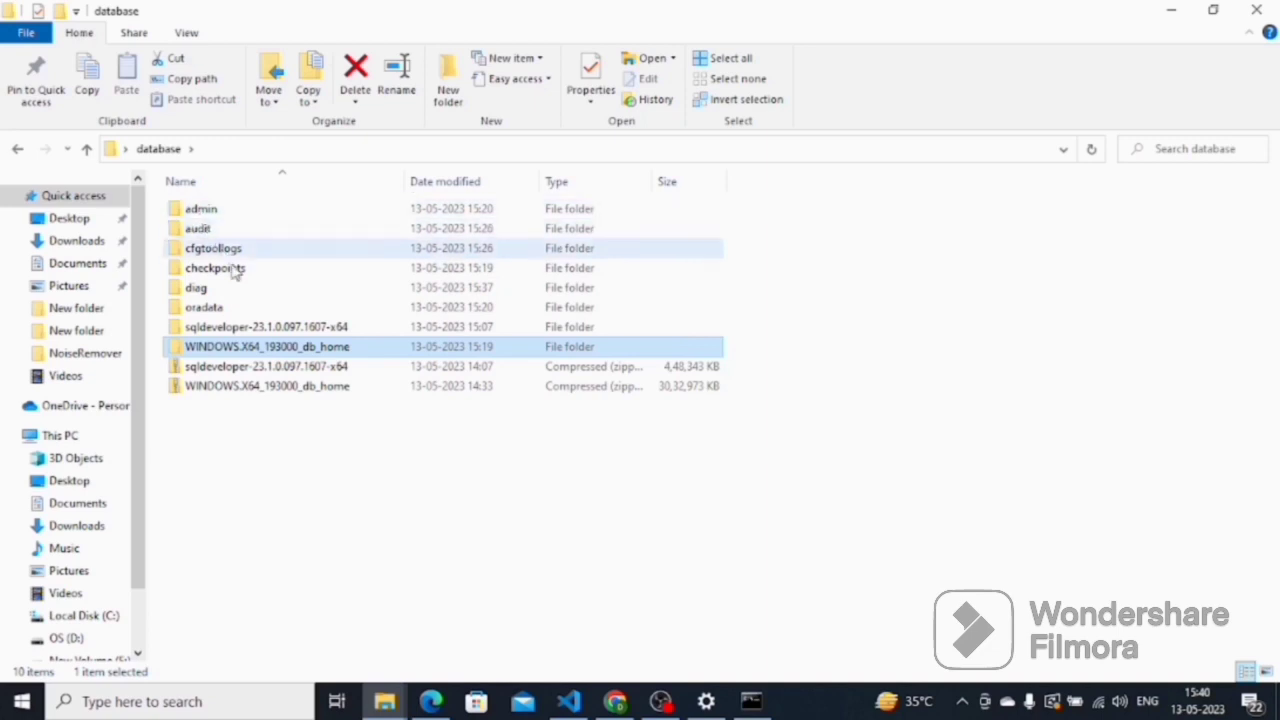
- Create a shortcut to sqldeveloper.exe inside the sqldeveloper-23.1.0.097.1607-x64\sqldeveloper folder
{"action": "double_click", "coordinate": [284, 330]}
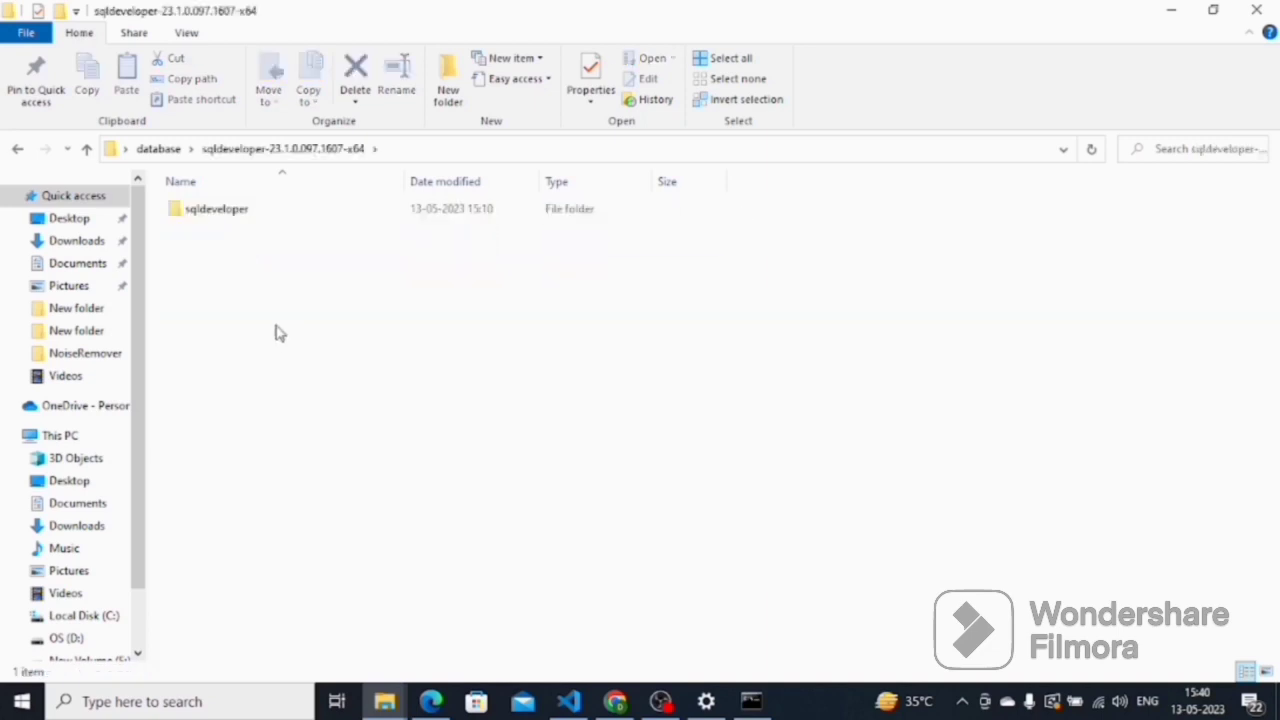
{"action": "double_click", "coordinate": [231, 211]}
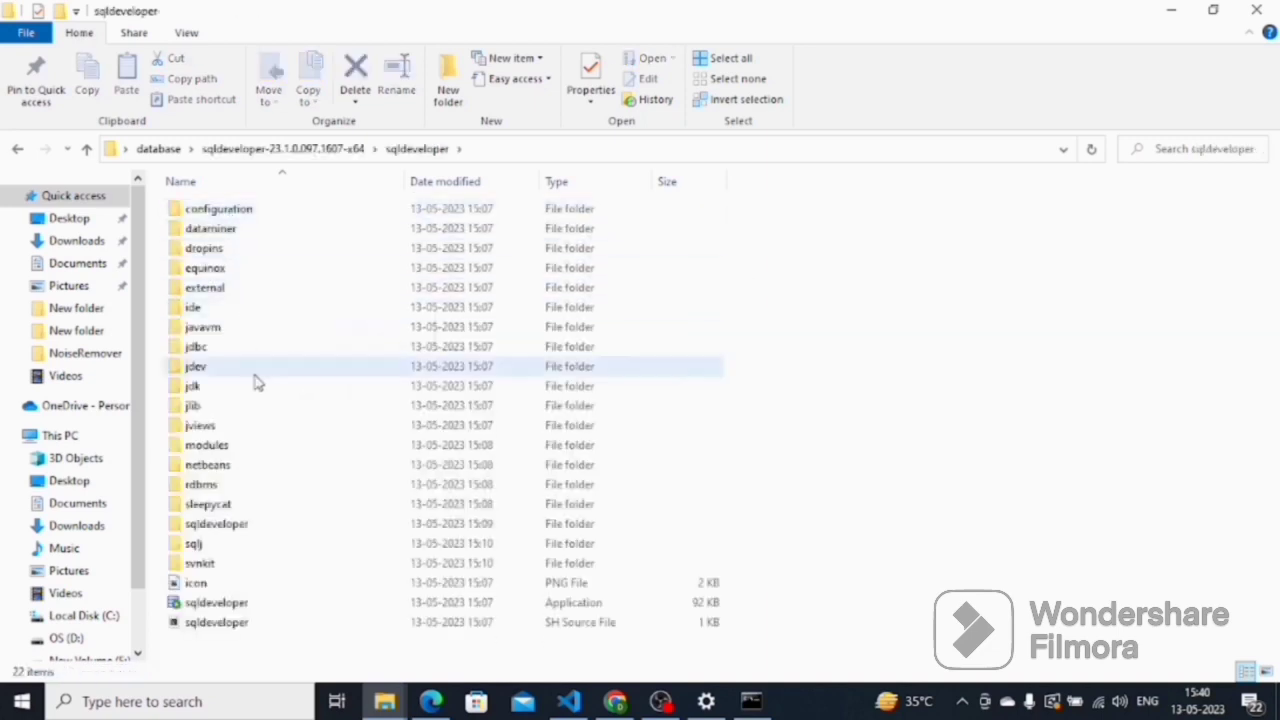
{"action": "left_click", "coordinate": [248, 607]}
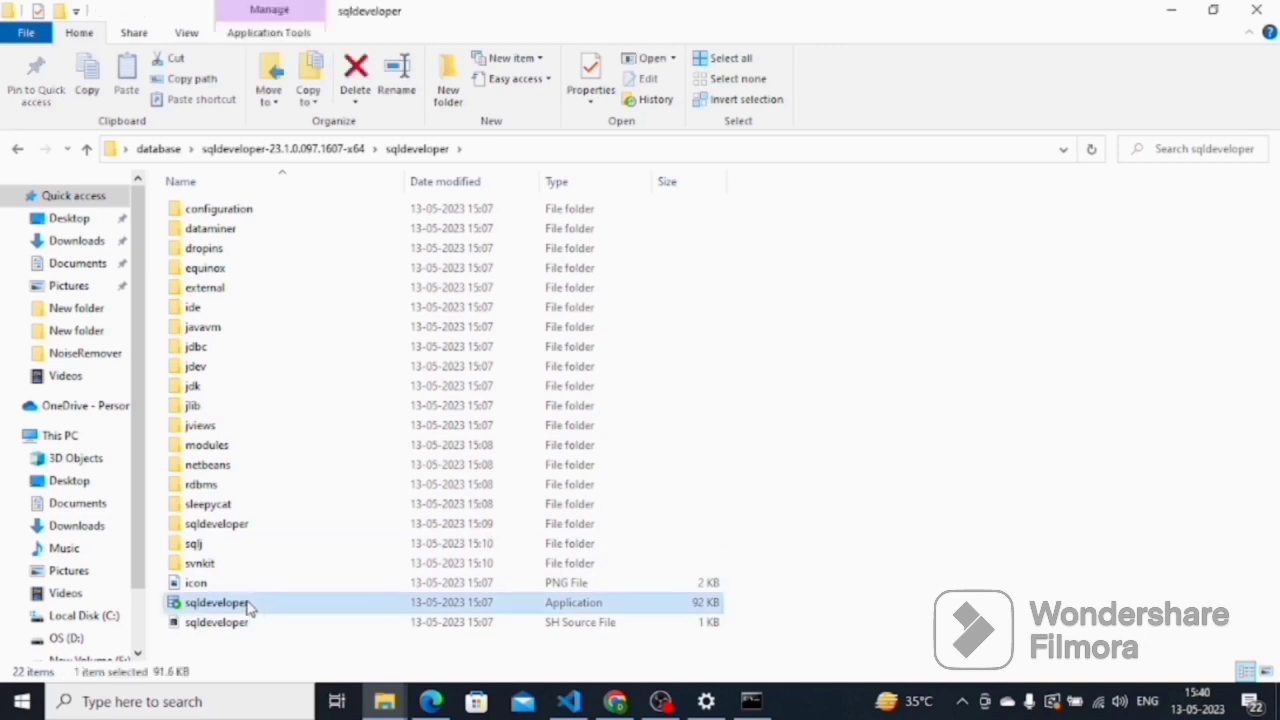
{"action": "right_click", "coordinate": [250, 608]}
{"action": "left_click", "coordinate": [302, 518]}
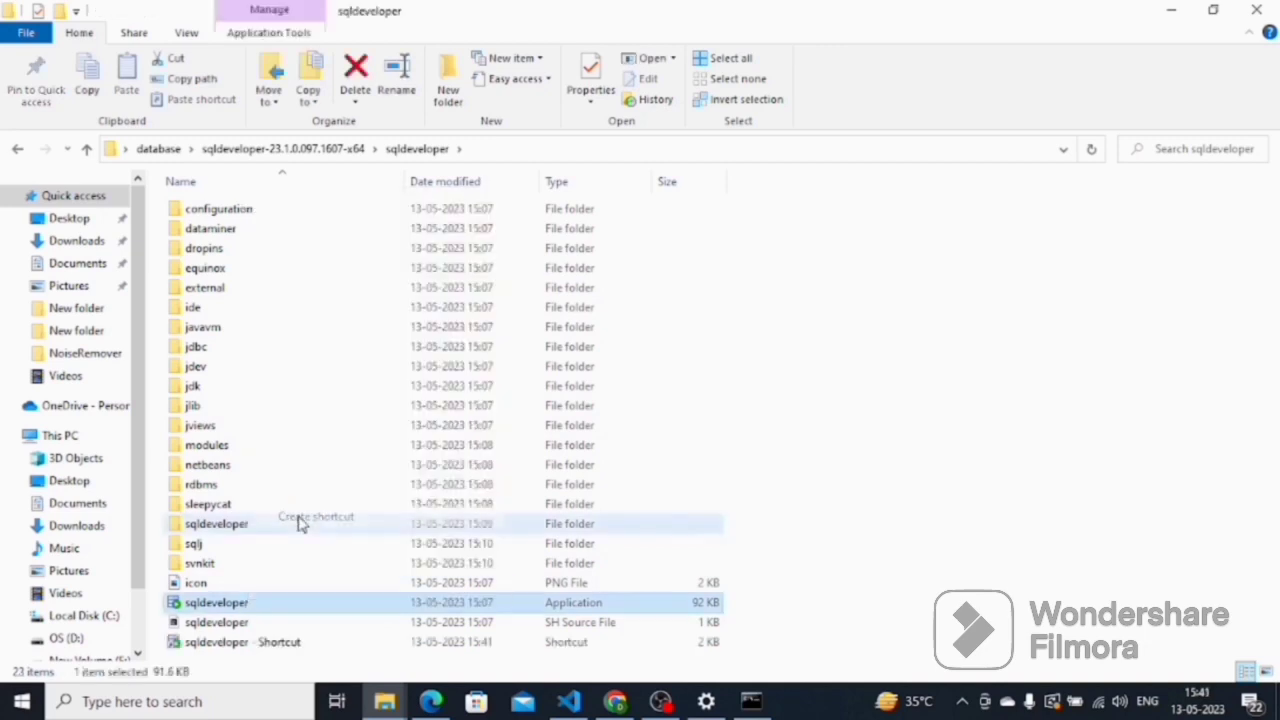
- Copy the sqldeveloper shortcut onto the desktop and launch SQL Developer from it
{"action": "left_click", "coordinate": [288, 608]}
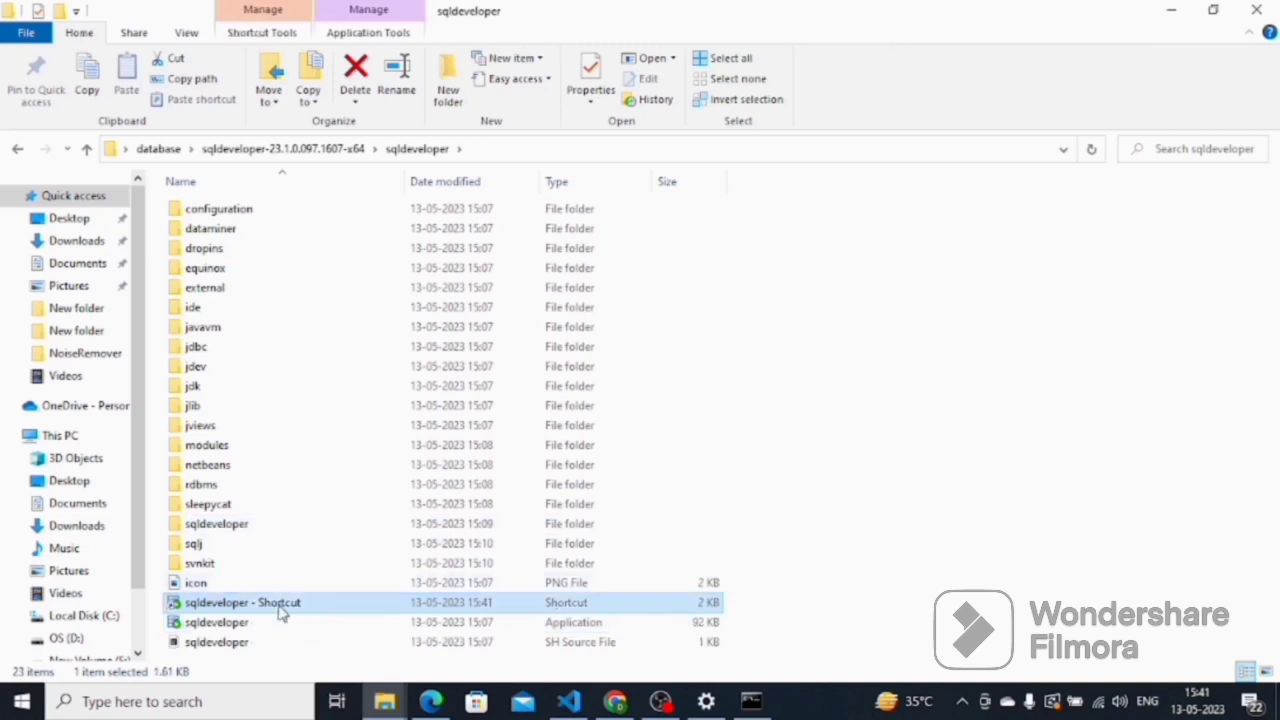
{"action": "key", "text": "ctrl+c"}
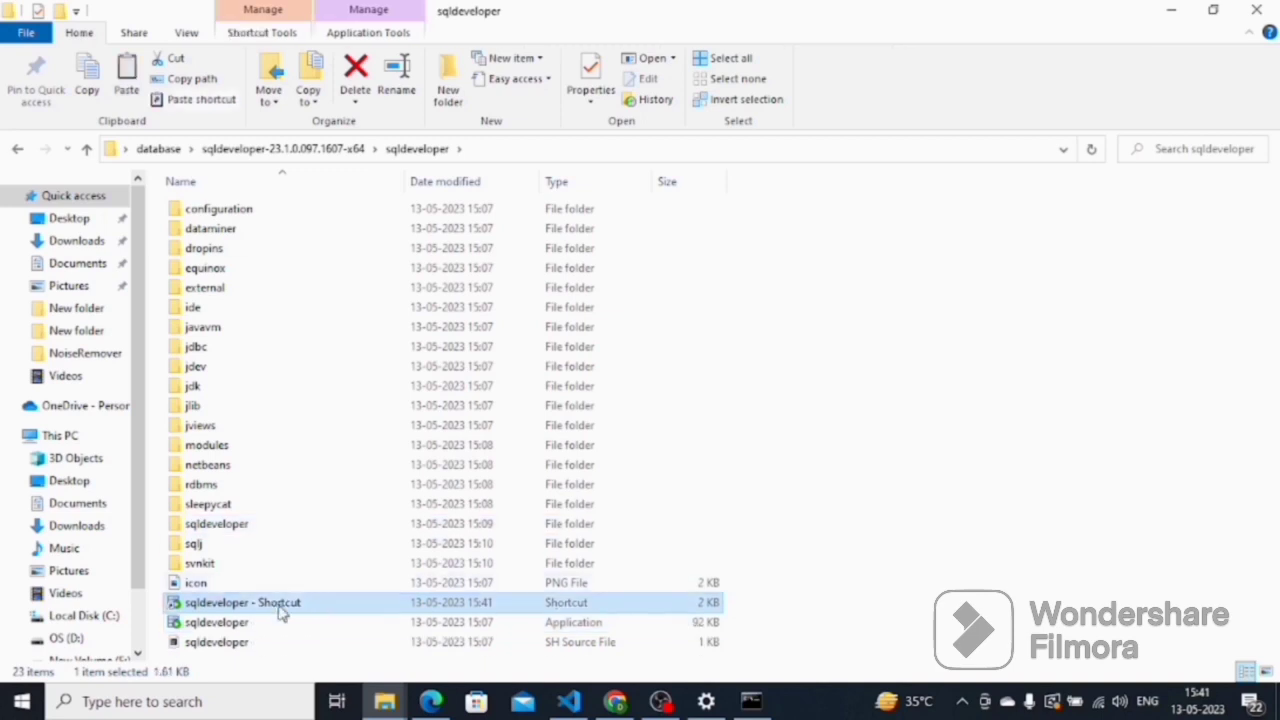
{"action": "key", "text": "super+d"}
{"action": "left_click", "coordinate": [357, 481]}
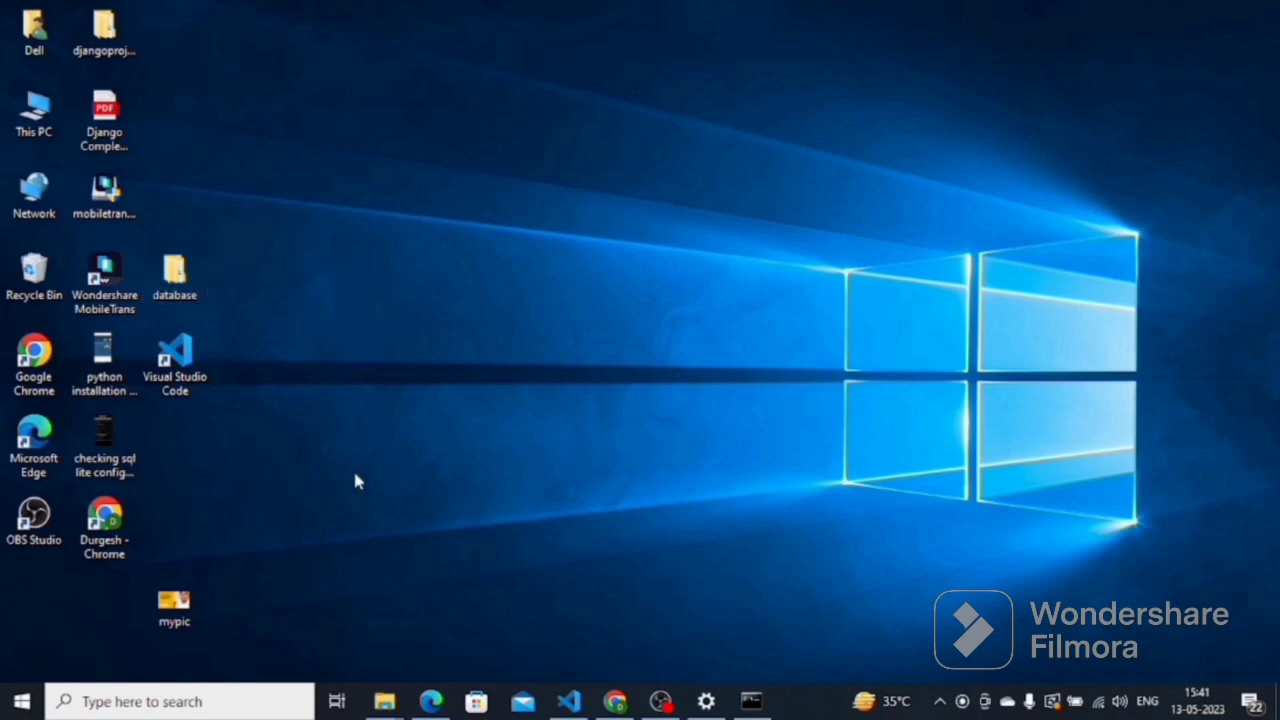
{"action": "key", "text": "ctrl+v"}
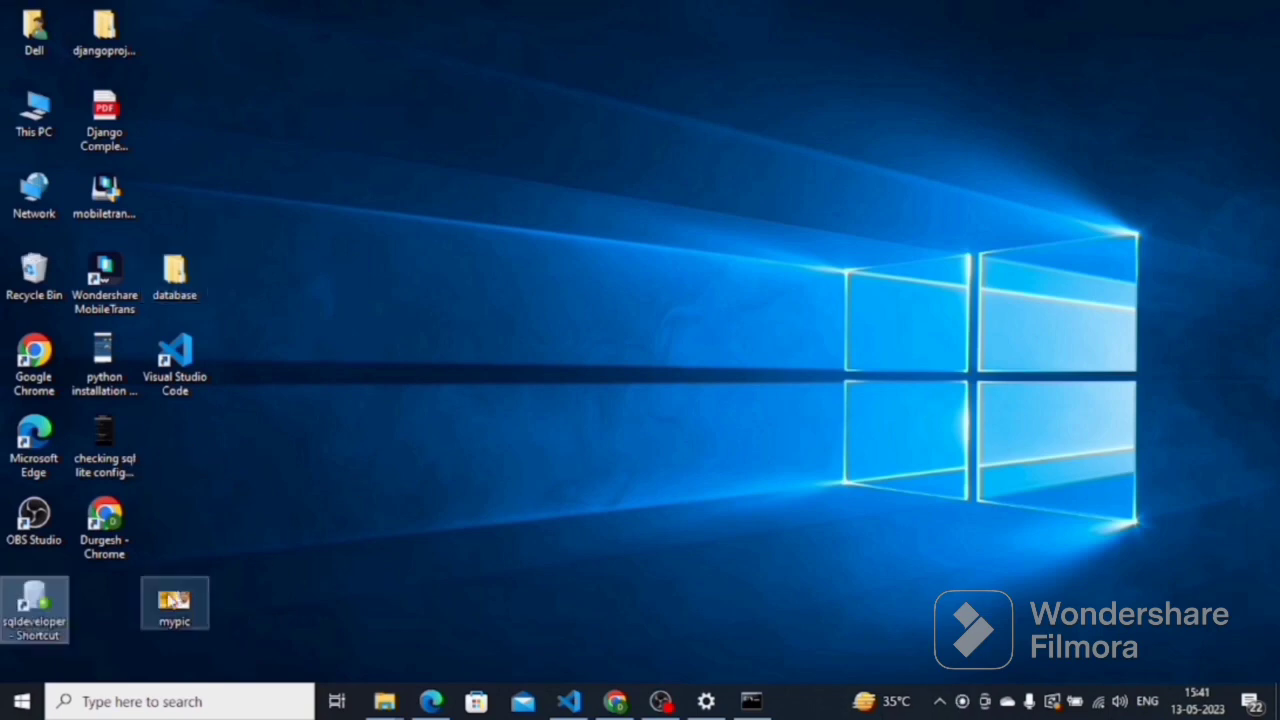
{"action": "double_click", "coordinate": [40, 605]}
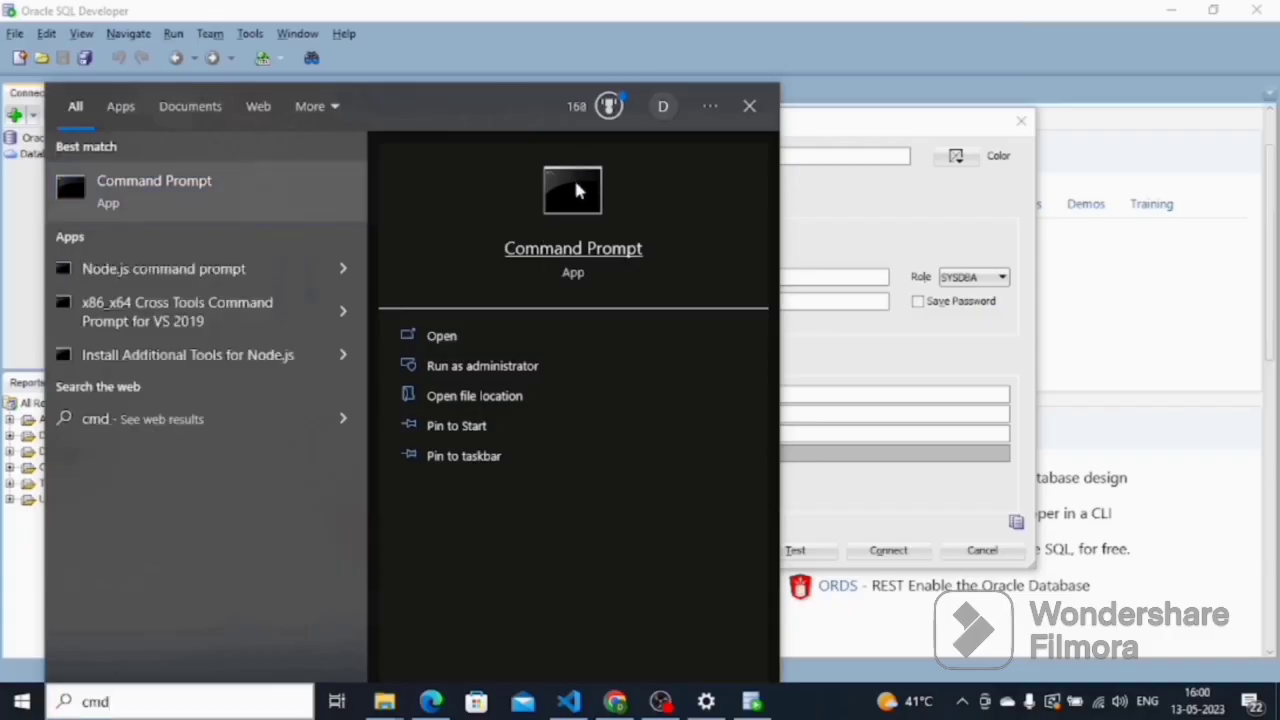
- Open a maximized Command Prompt and start SQL*Plus with sqlplus /nolog
{"action": "left_click", "coordinate": [180, 703]}
{"action": "left_click", "coordinate": [180, 703]}
{"action": "type", "text": "cmd"}
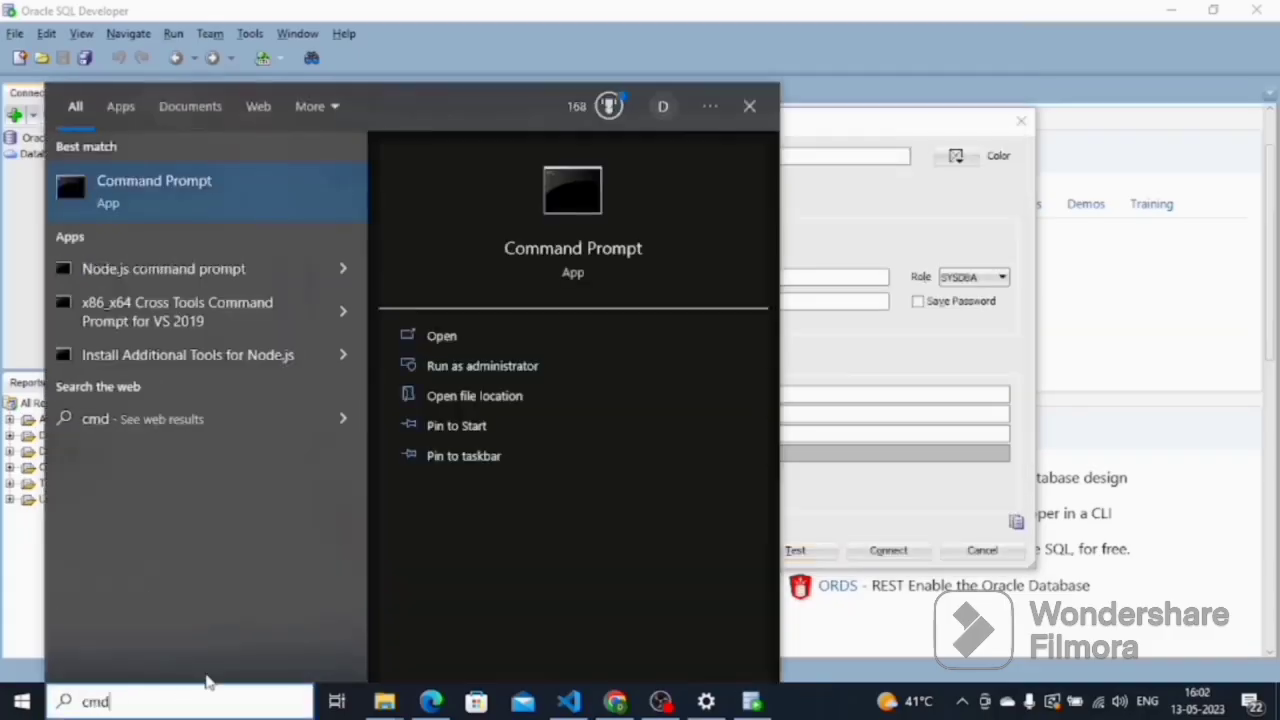
{"action": "left_click", "coordinate": [558, 190]}
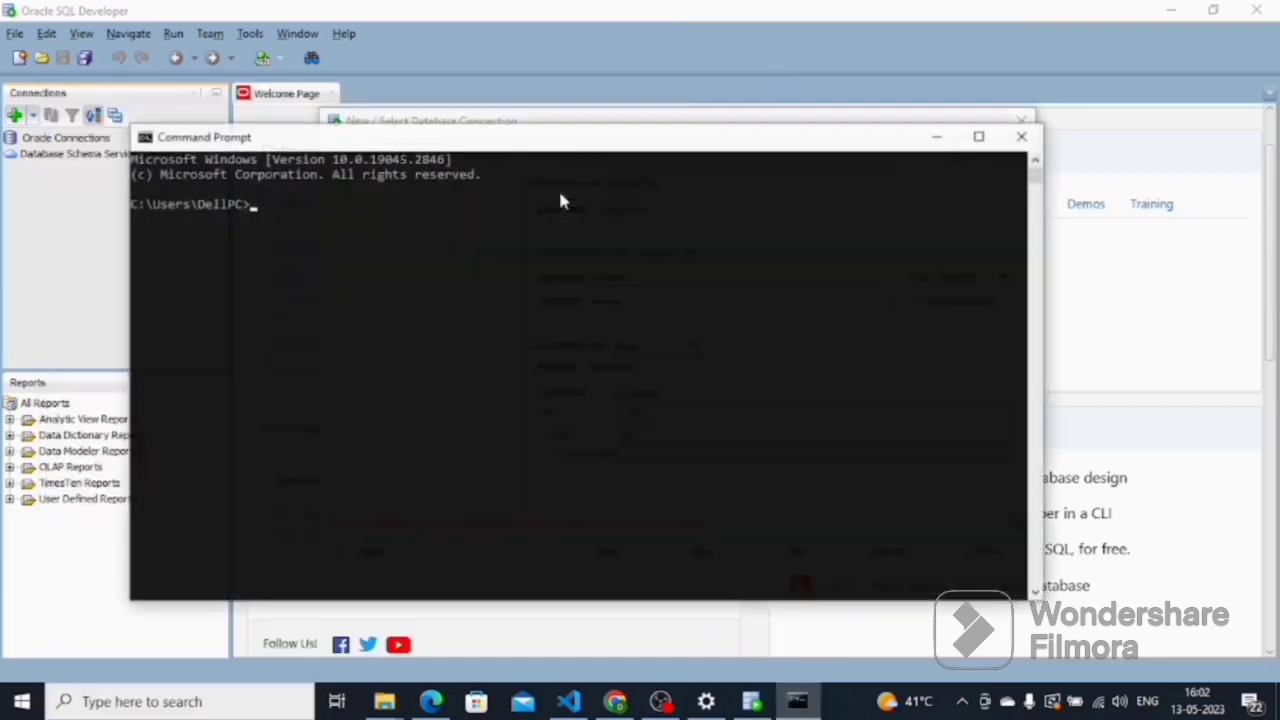
{"action": "left_click", "coordinate": [979, 136]}
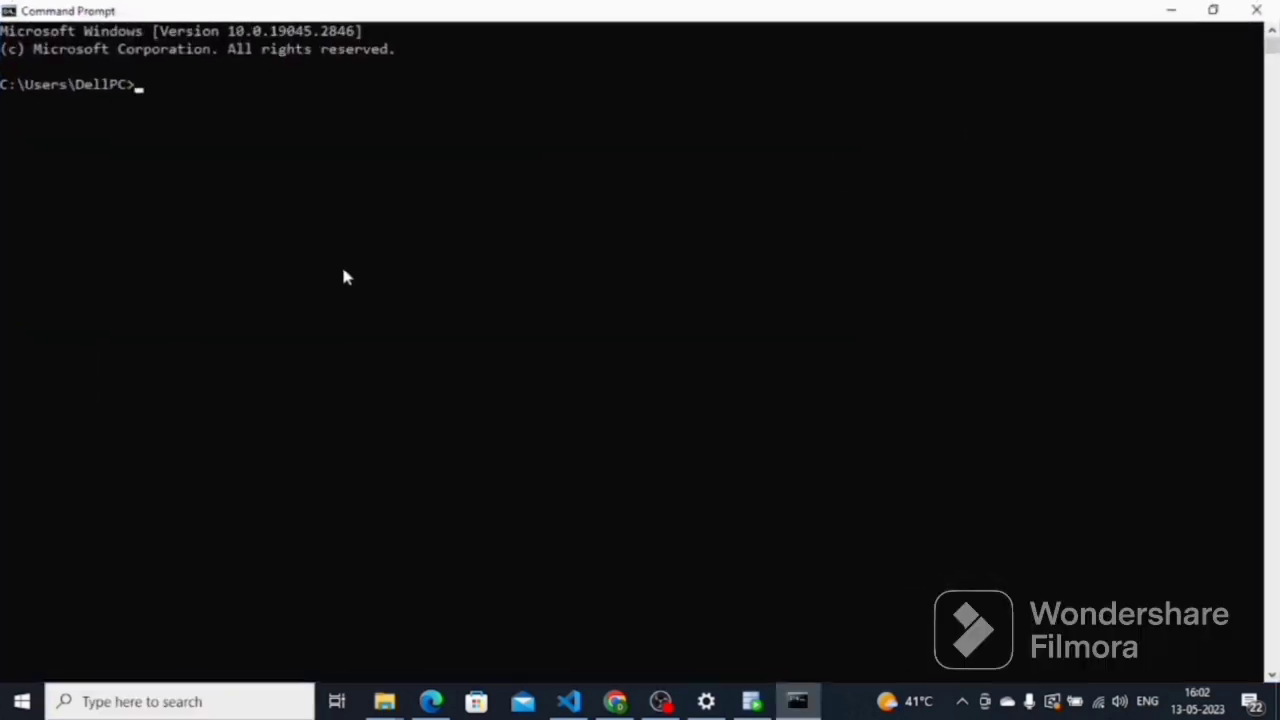
{"action": "type", "text": "s"}
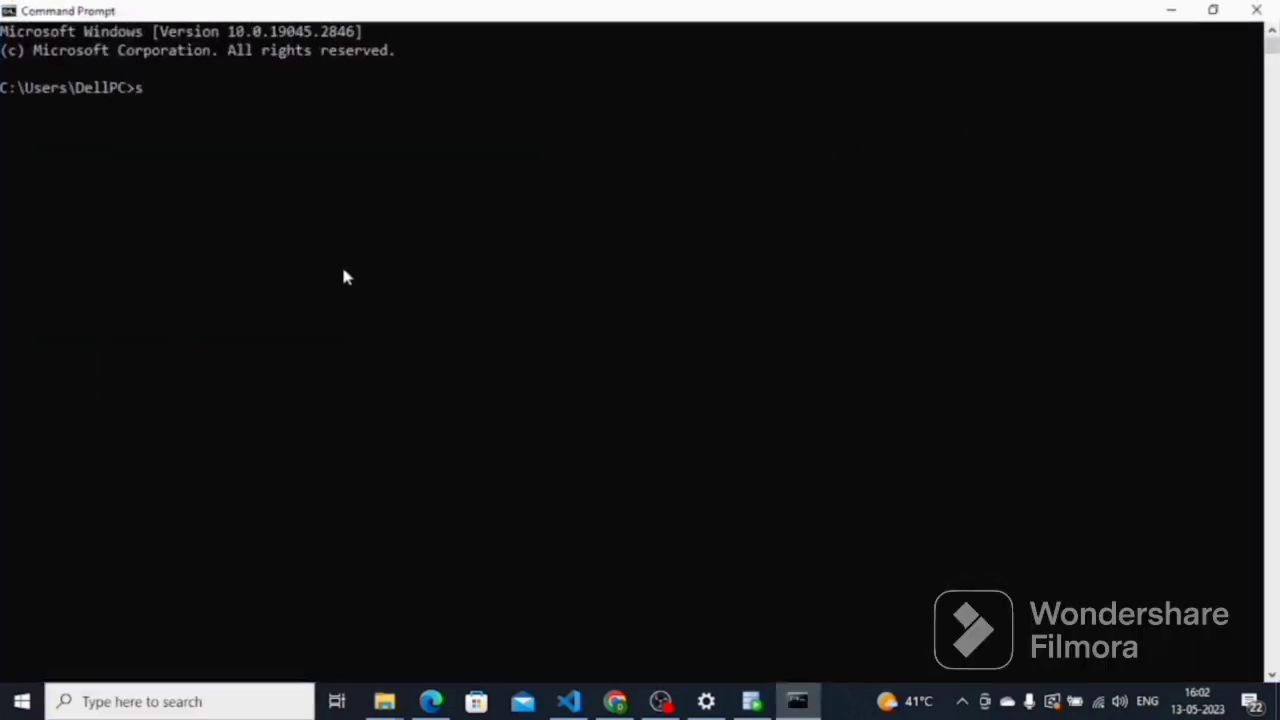
{"action": "type", "text": "qlplus/"}
{"action": "type", "text": "nolog"}
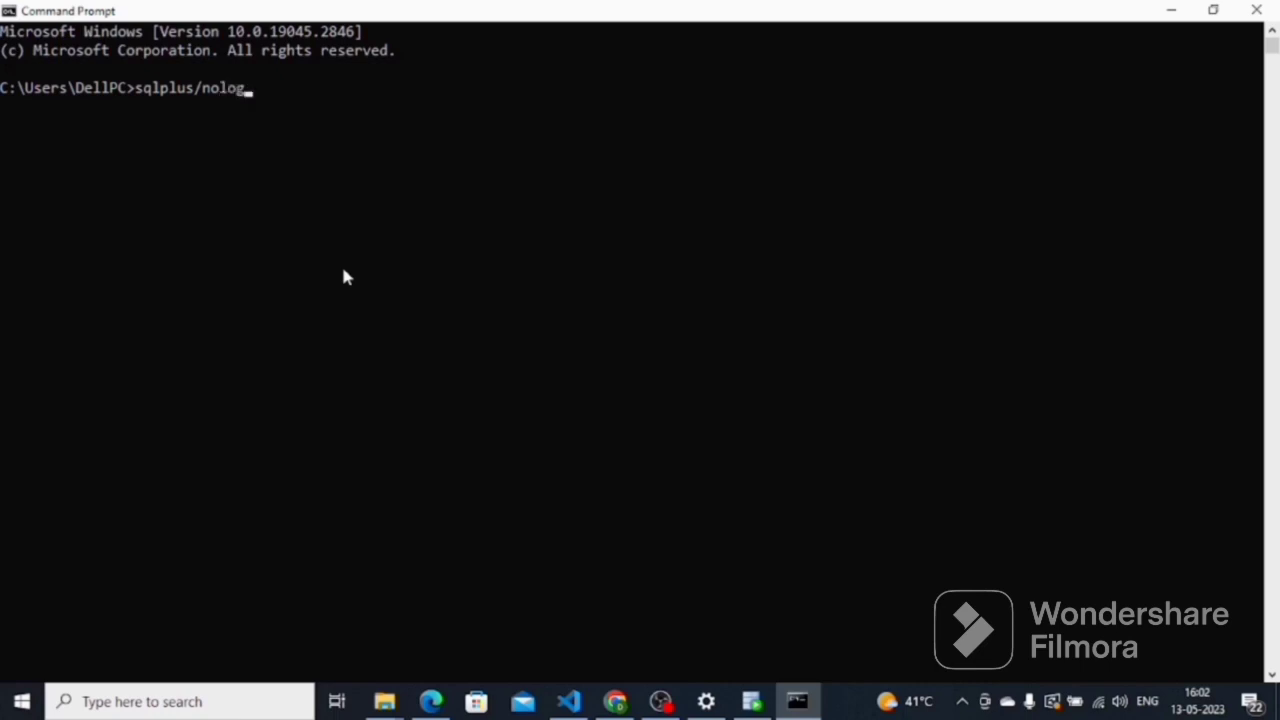
{"action": "key", "text": "Return"}
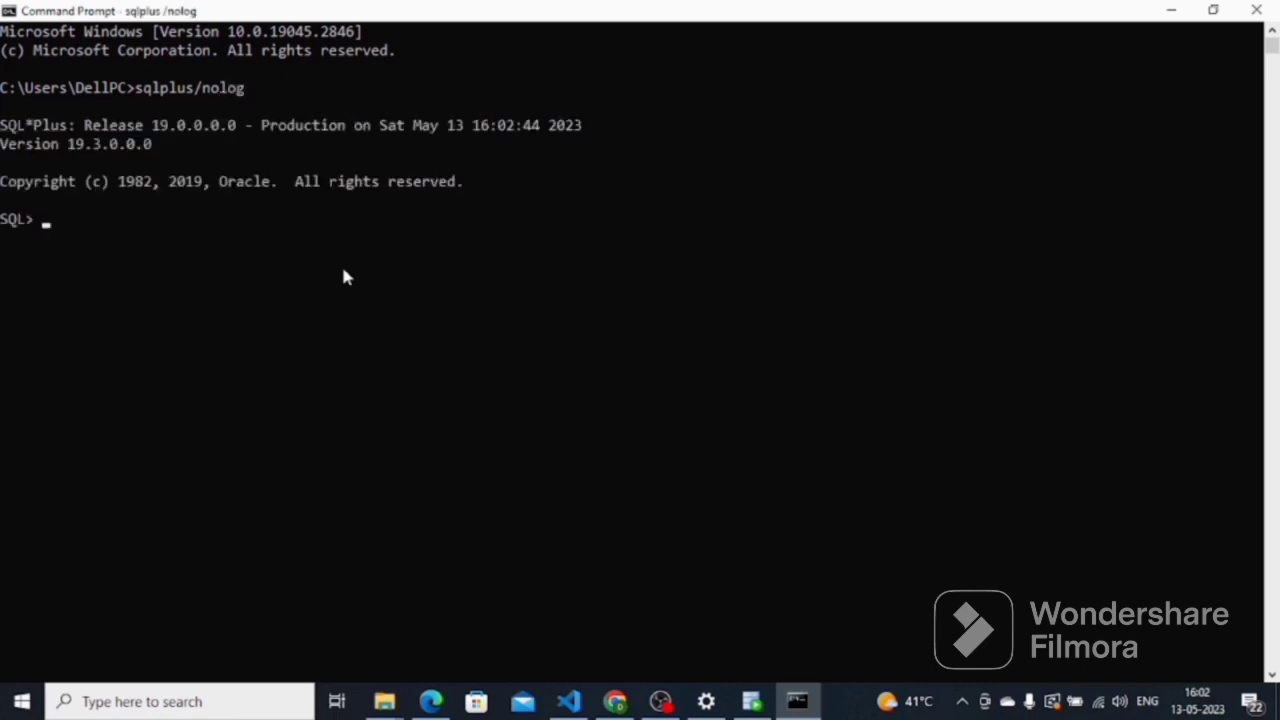
- Connect with conn / as sysdba and begin typing an ALTER USER command setting SYSTEM's password
{"action": "type", "text": "conn"}
{"action": "type", "text": " as"}
{"action": "key", "text": "BackSpace"}
{"action": "key", "text": "BackSpace"}
{"action": "type", "text": "/ as sys"}
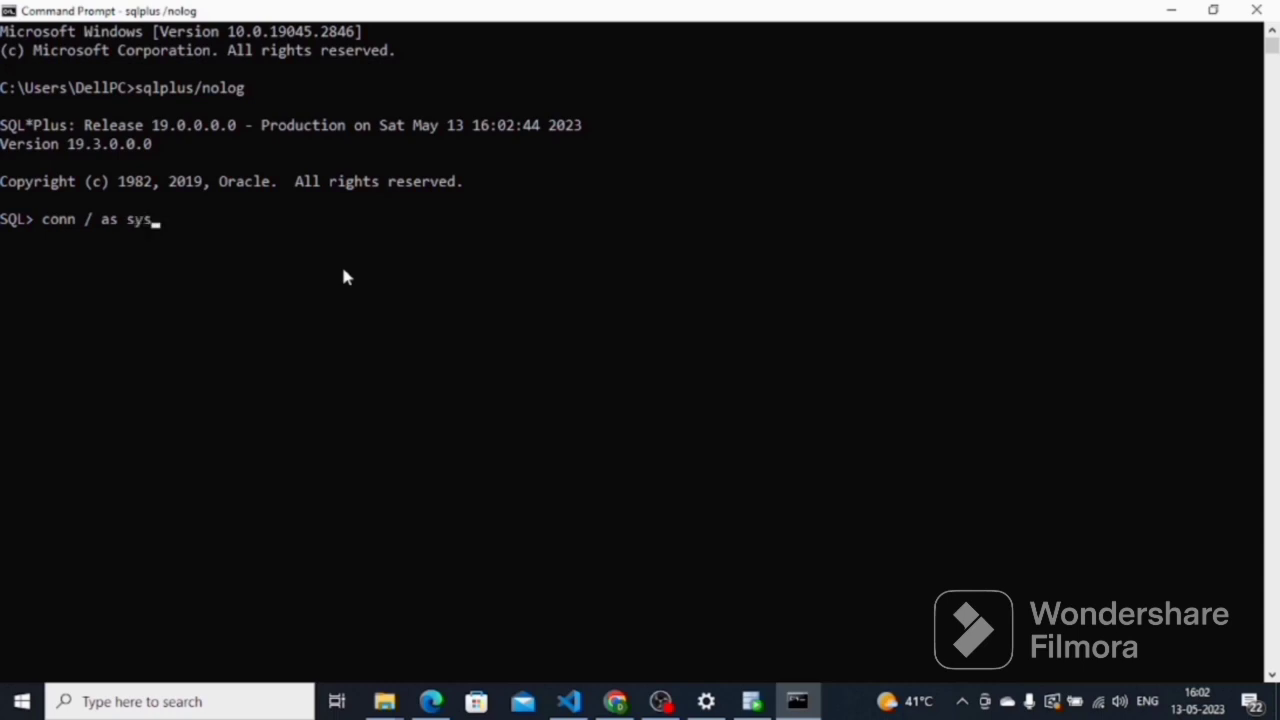
{"action": "type", "text": "dba"}
{"action": "key", "text": "Return"}
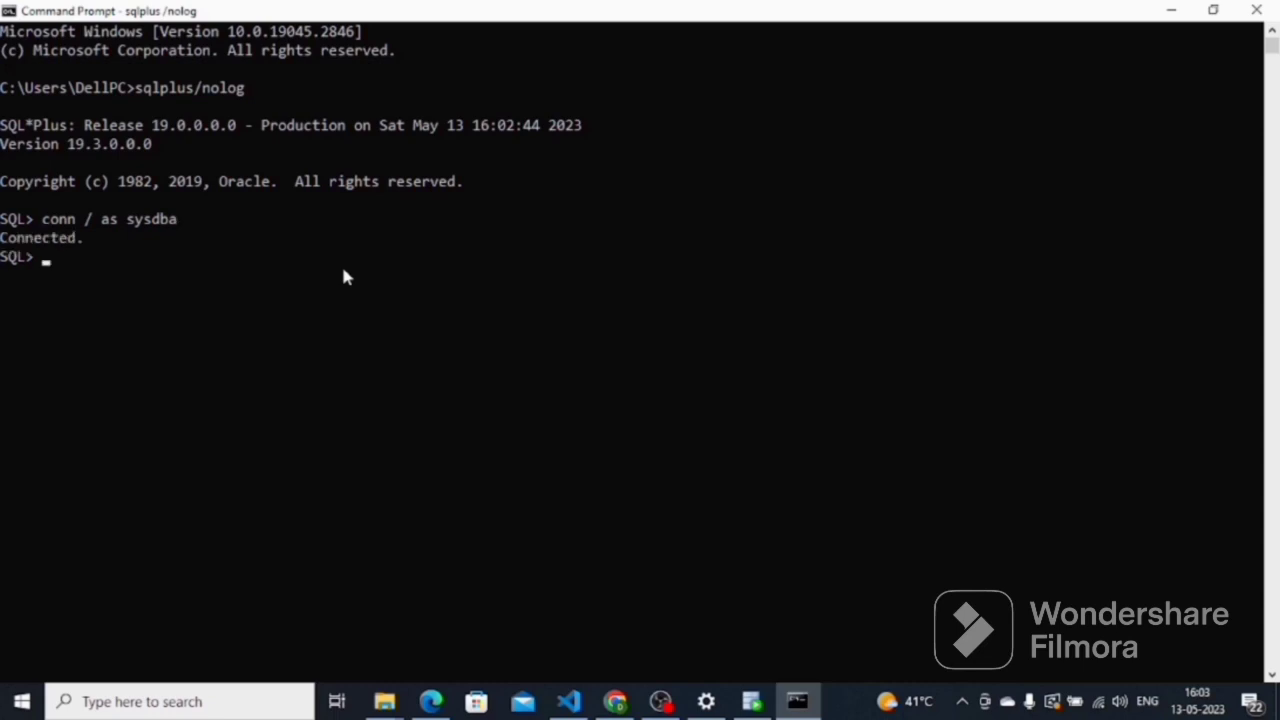
{"action": "type", "text": "alter user syste"}
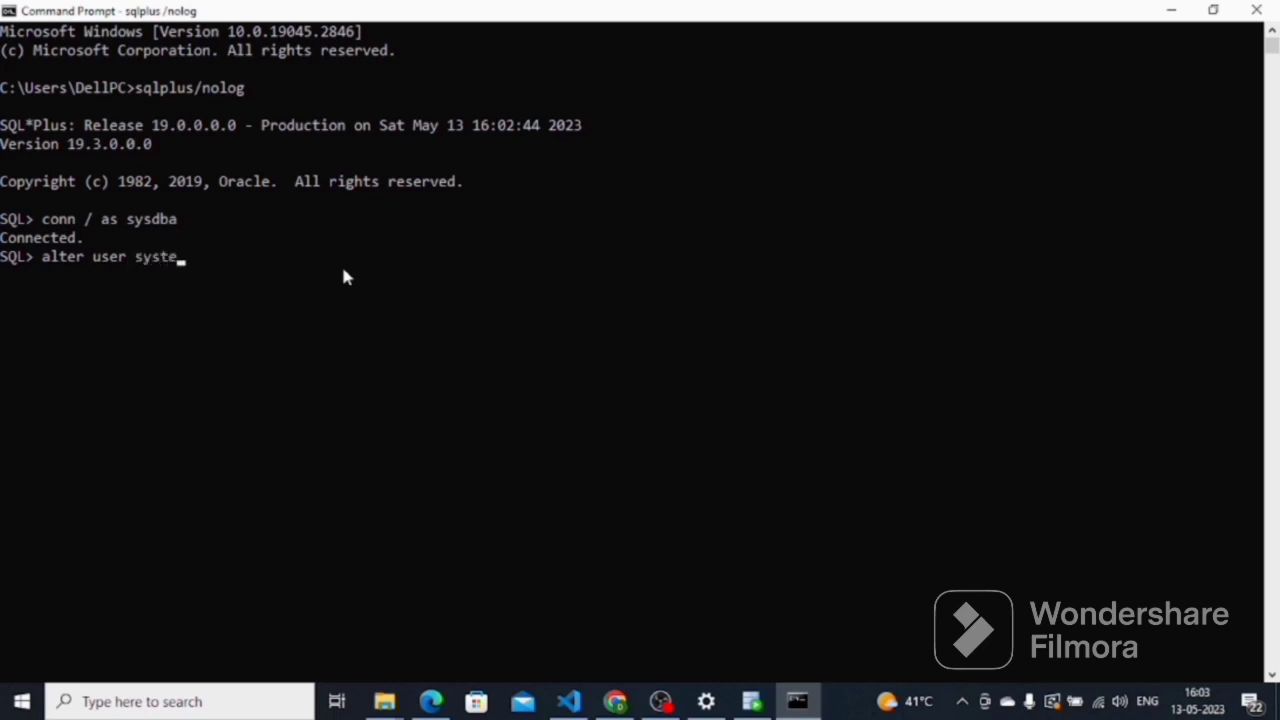
{"action": "type", "text": "m identified"}
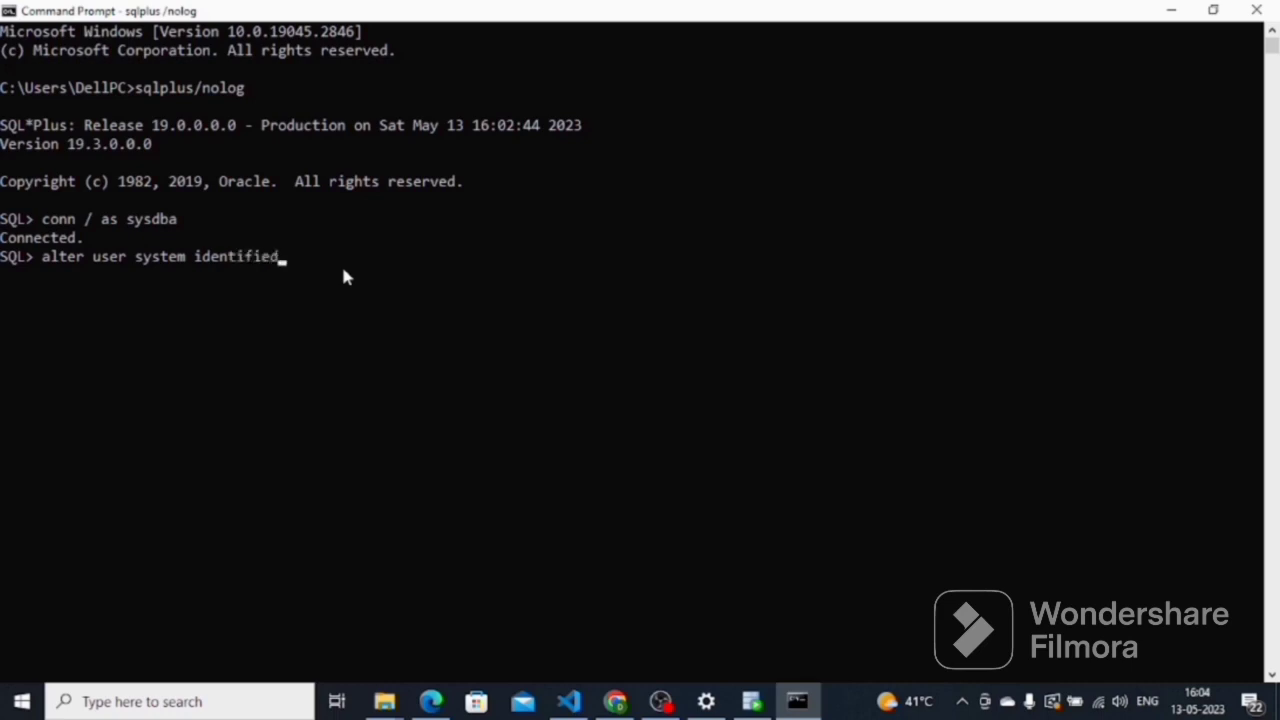
{"action": "type", "text": " by tiger;"}
- Apply the new SYSTEM password, verify it with conn system, and return to SQL Developer
{"action": "key", "text": "Return"}
{"action": "scroll", "coordinate": [343, 277], "scroll_direction": "up", "scroll_amount": 1}
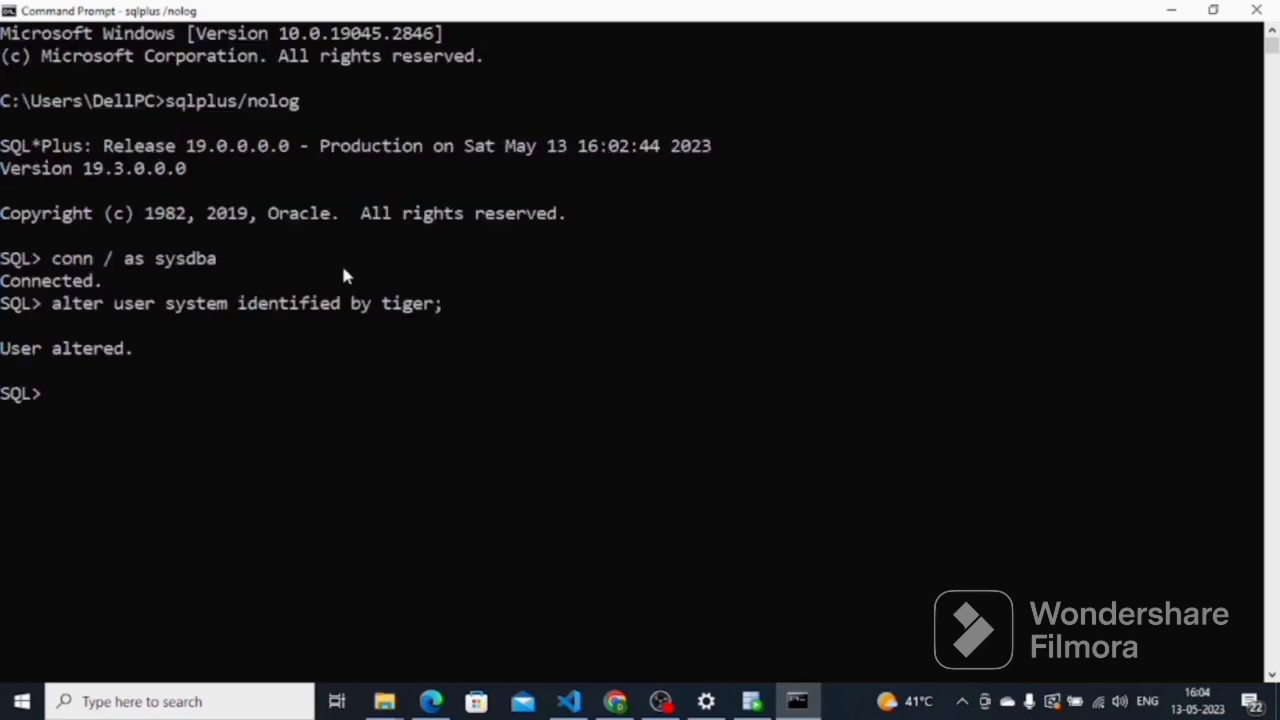
{"action": "type", "text": "conn system"}
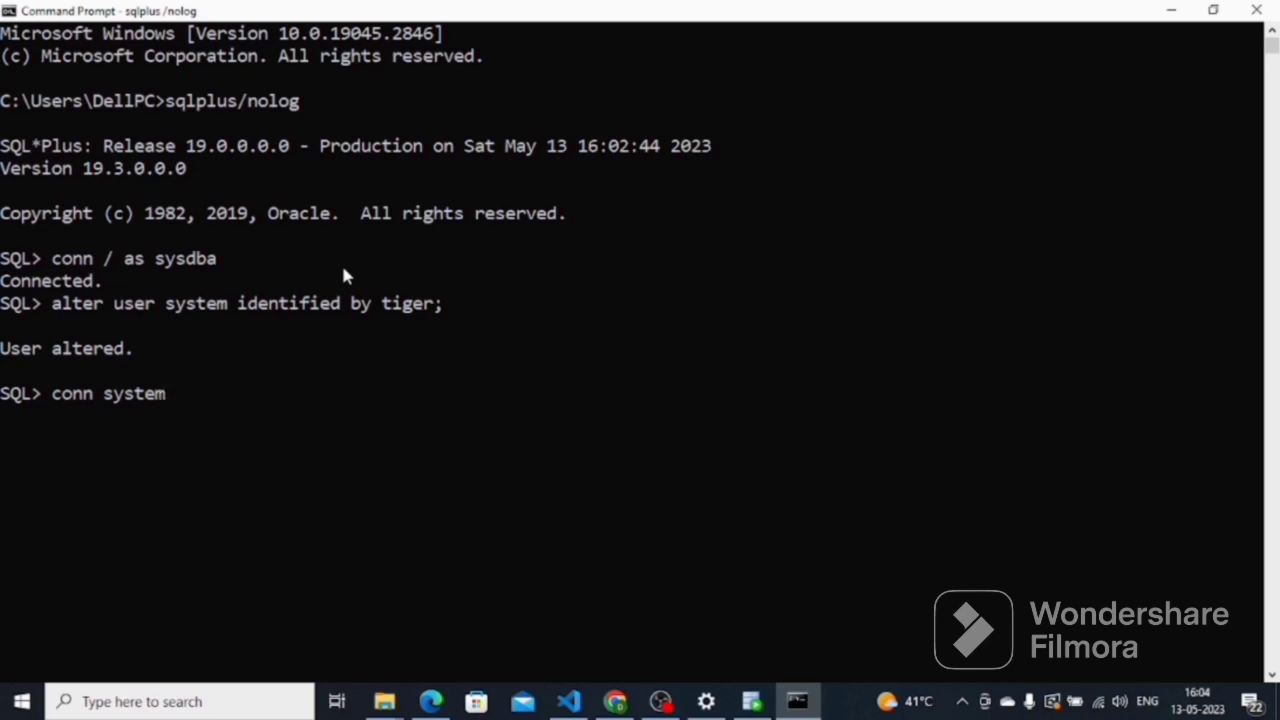
{"action": "key", "text": "Return"}
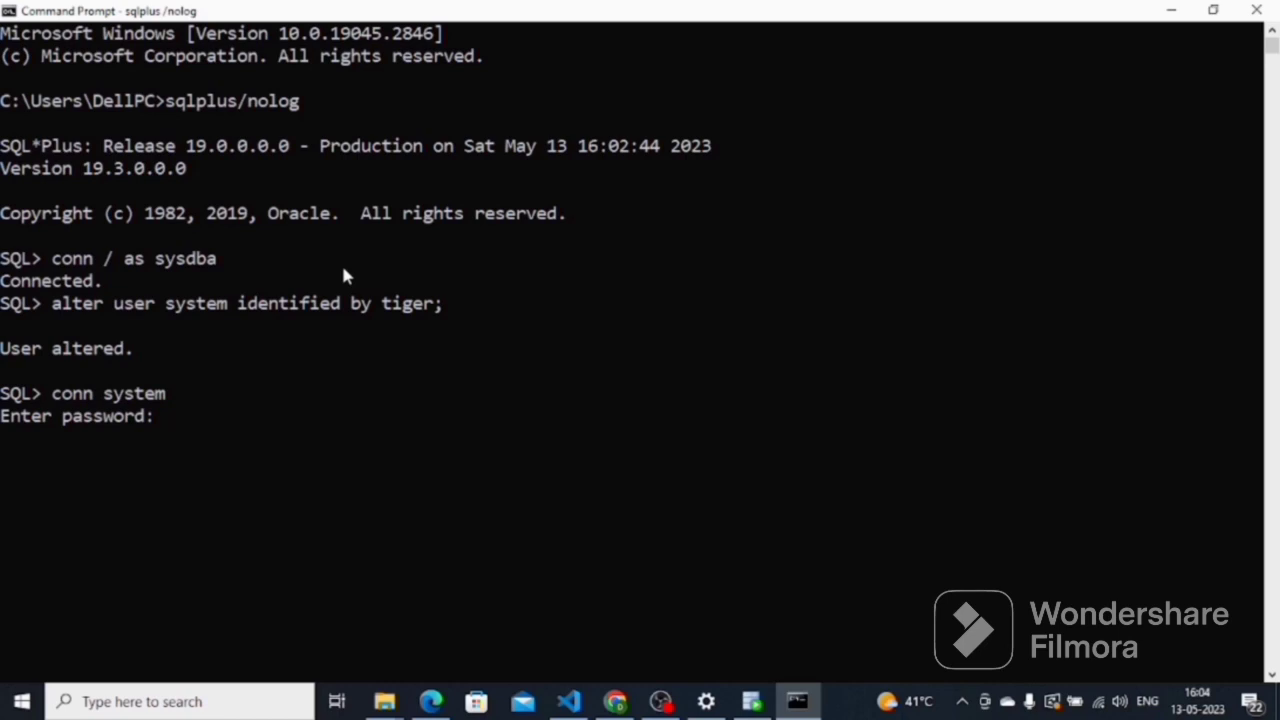
{"action": "key", "text": "Return"}
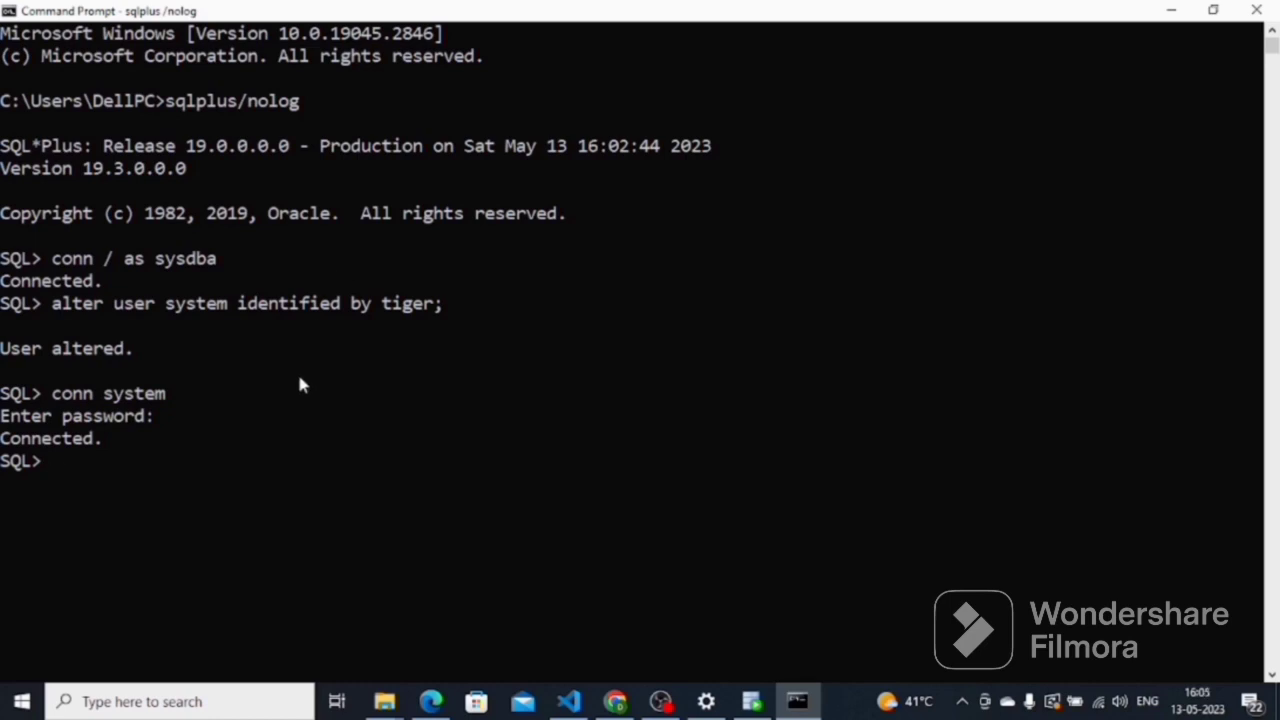
{"action": "left_click", "coordinate": [755, 699]}
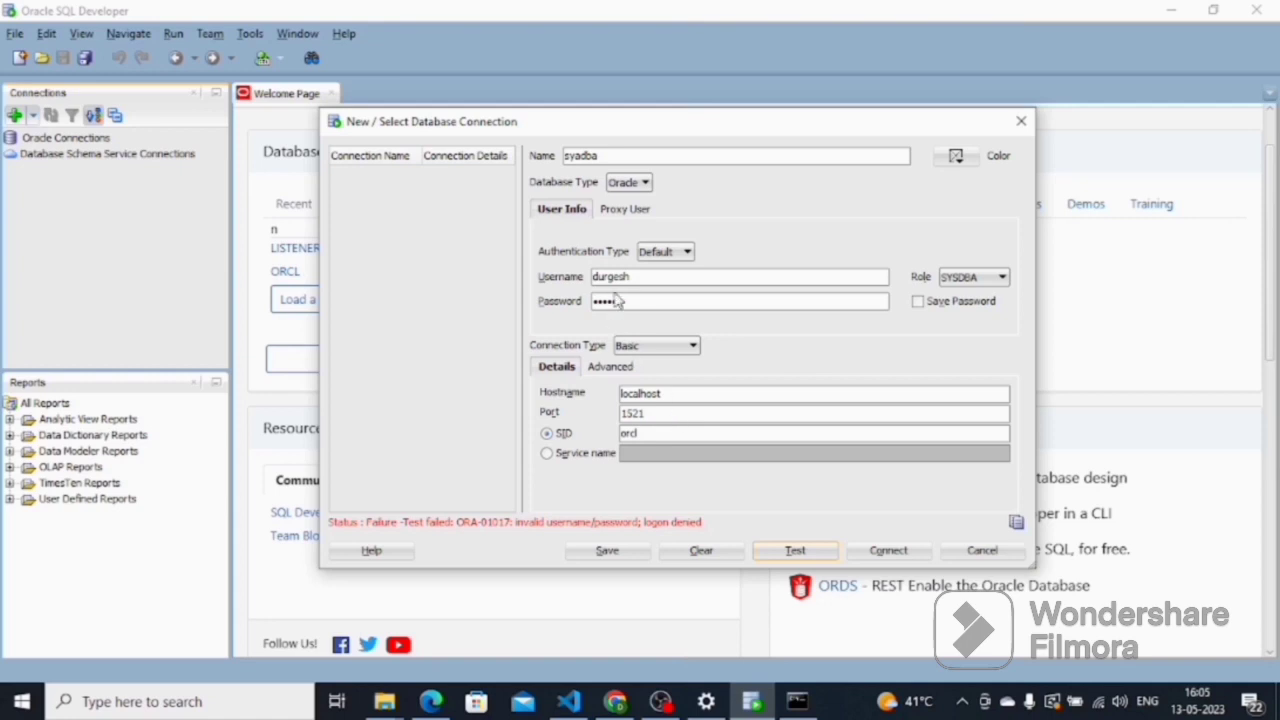
- Enter username system and the new password in the connection dialog, then test it
{"action": "double_click", "coordinate": [644, 277]}
{"action": "type", "text": "system"}
{"action": "double_click", "coordinate": [632, 302]}
{"action": "type", "text": "oracl"}
{"action": "left_click", "coordinate": [789, 555]}
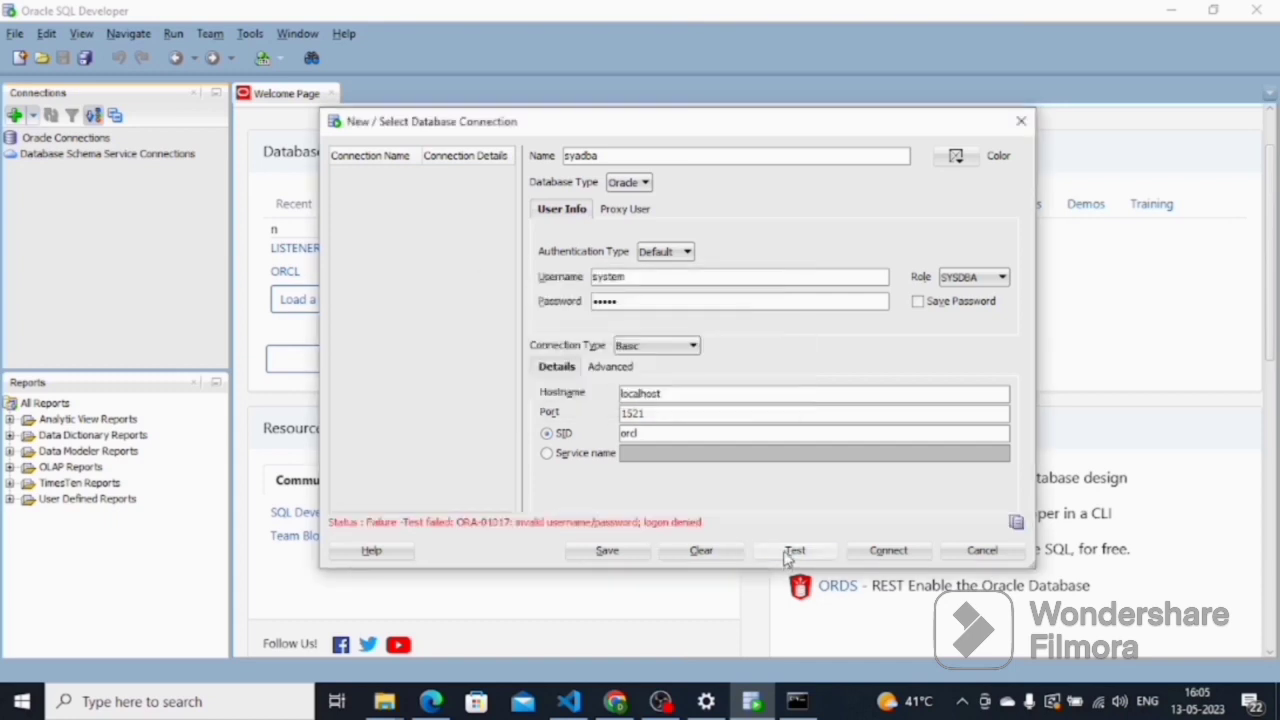
- Switch the role to default, retest successfully, and connect the syadba connection
{"action": "left_click", "coordinate": [958, 280]}
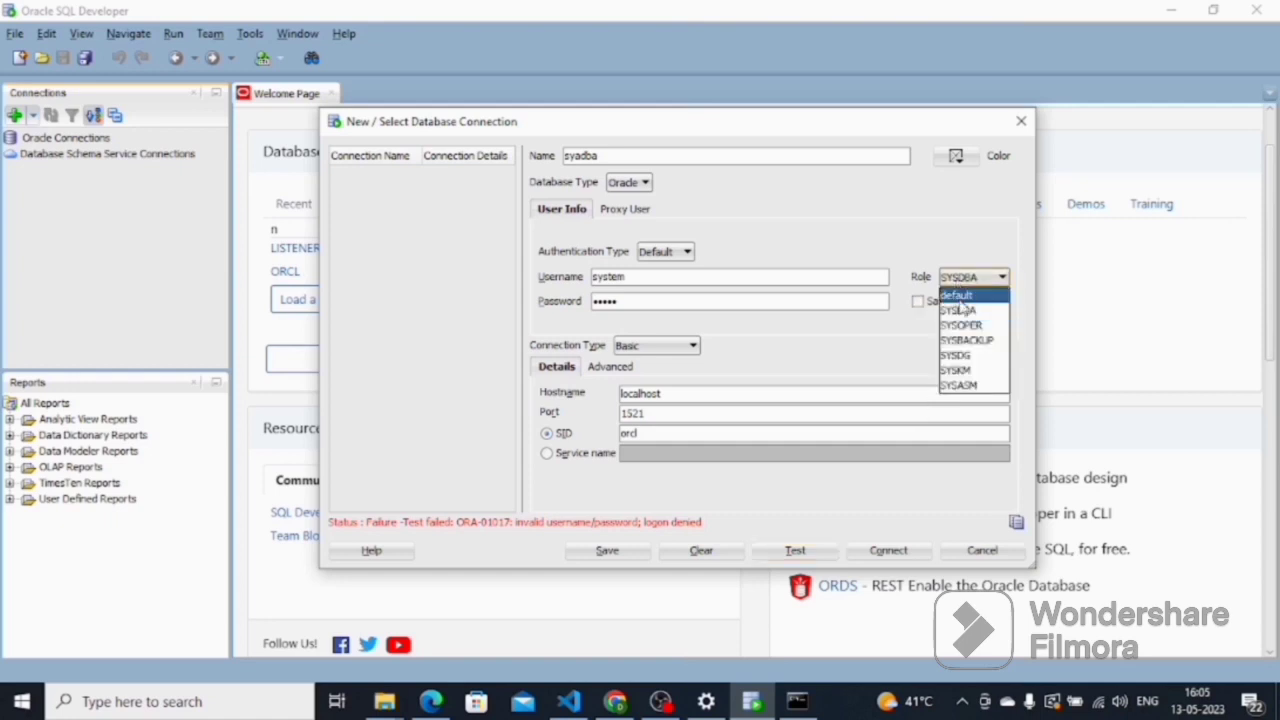
{"action": "left_click", "coordinate": [960, 300]}
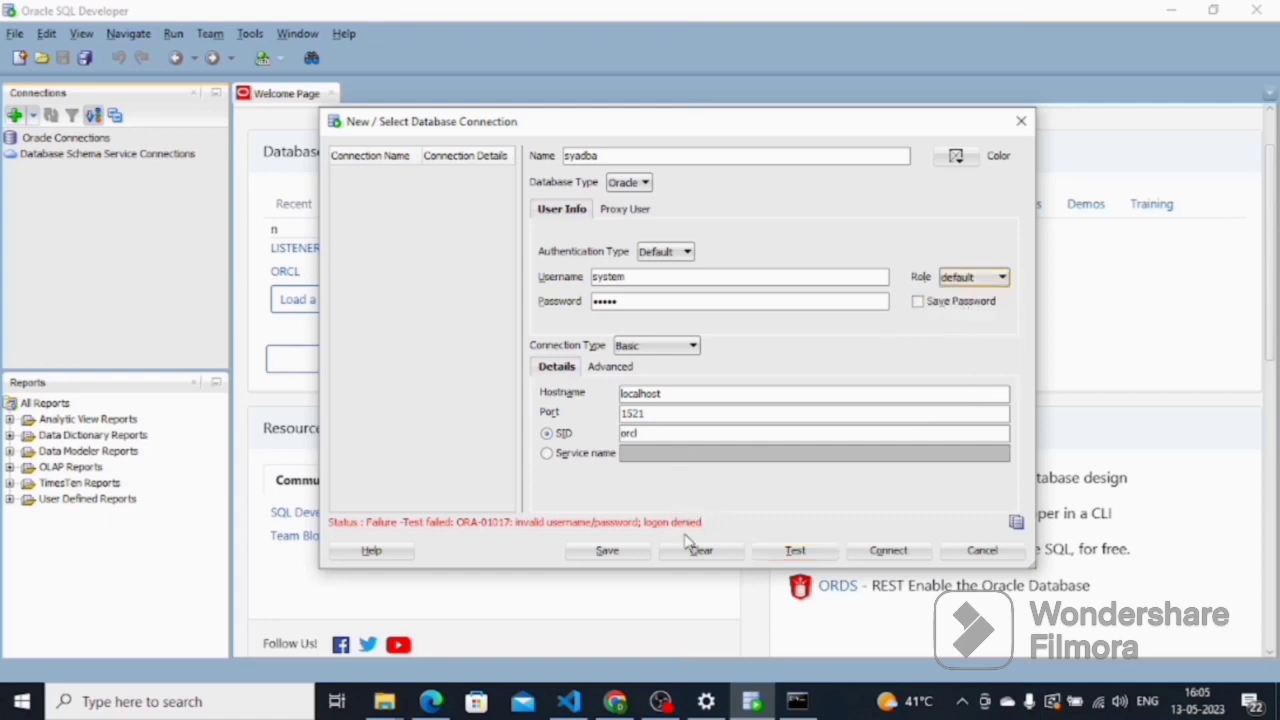
{"action": "left_click", "coordinate": [778, 552]}
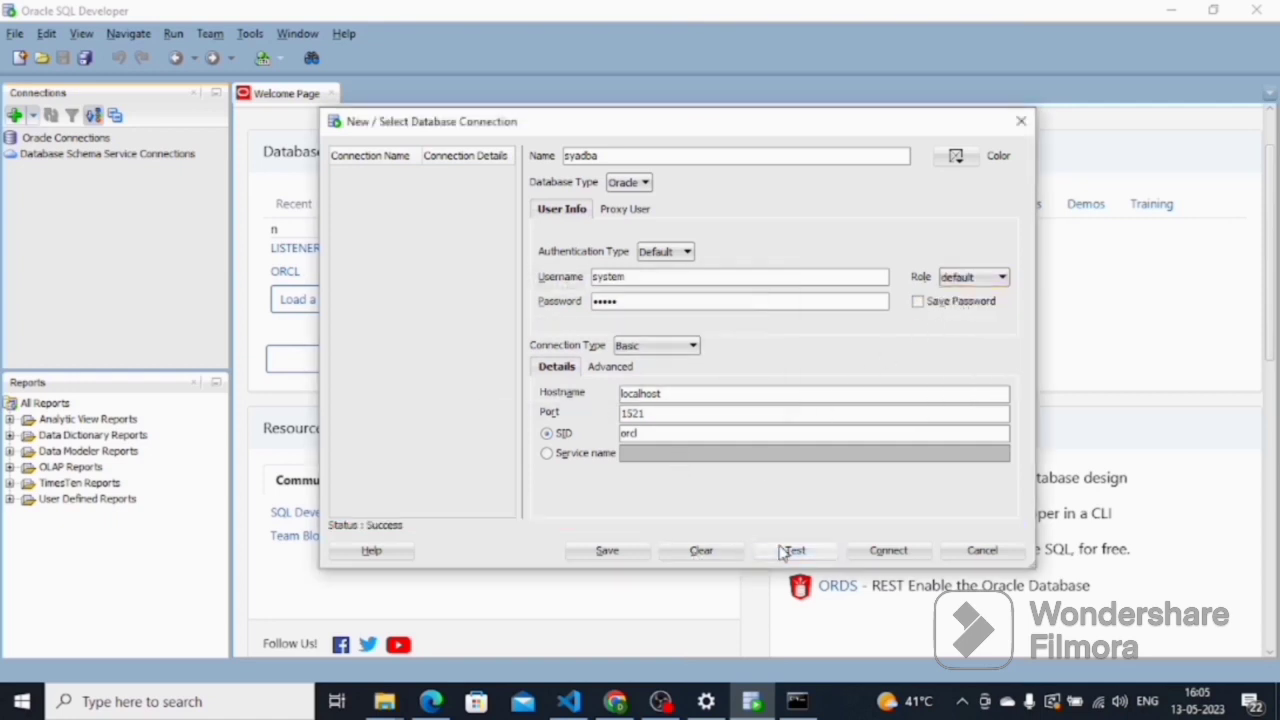
{"action": "left_click", "coordinate": [889, 551]}
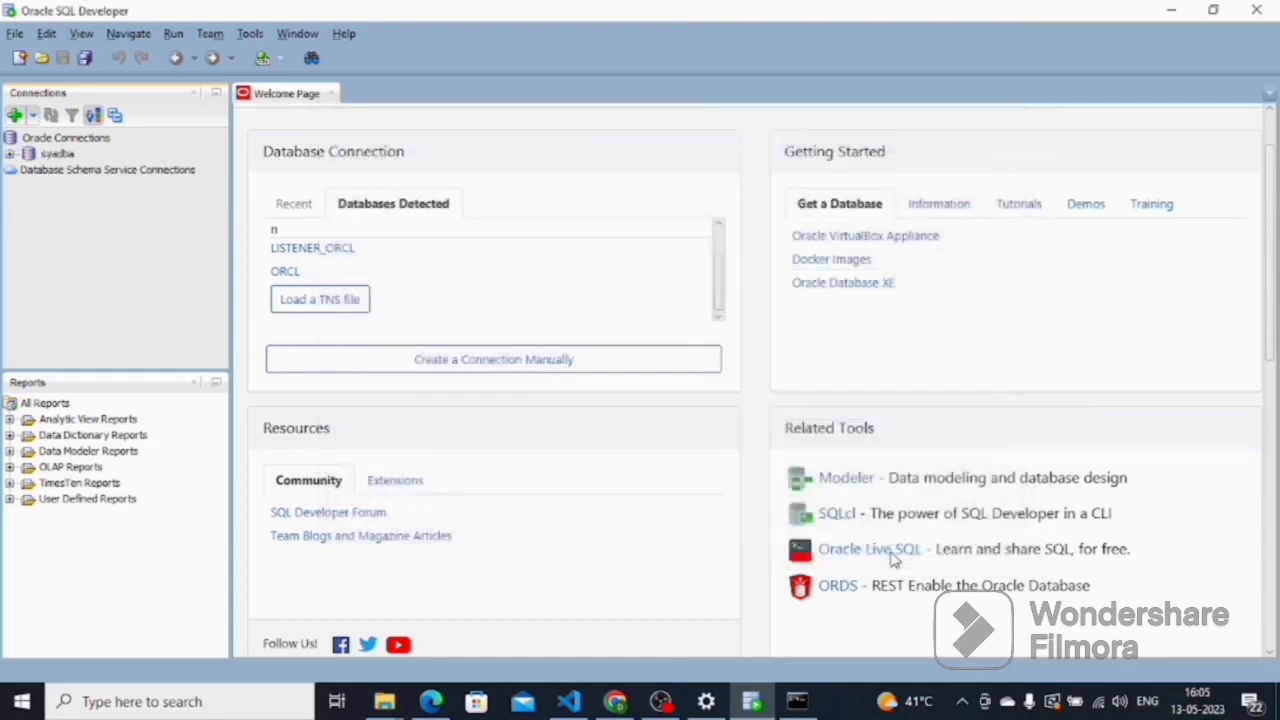